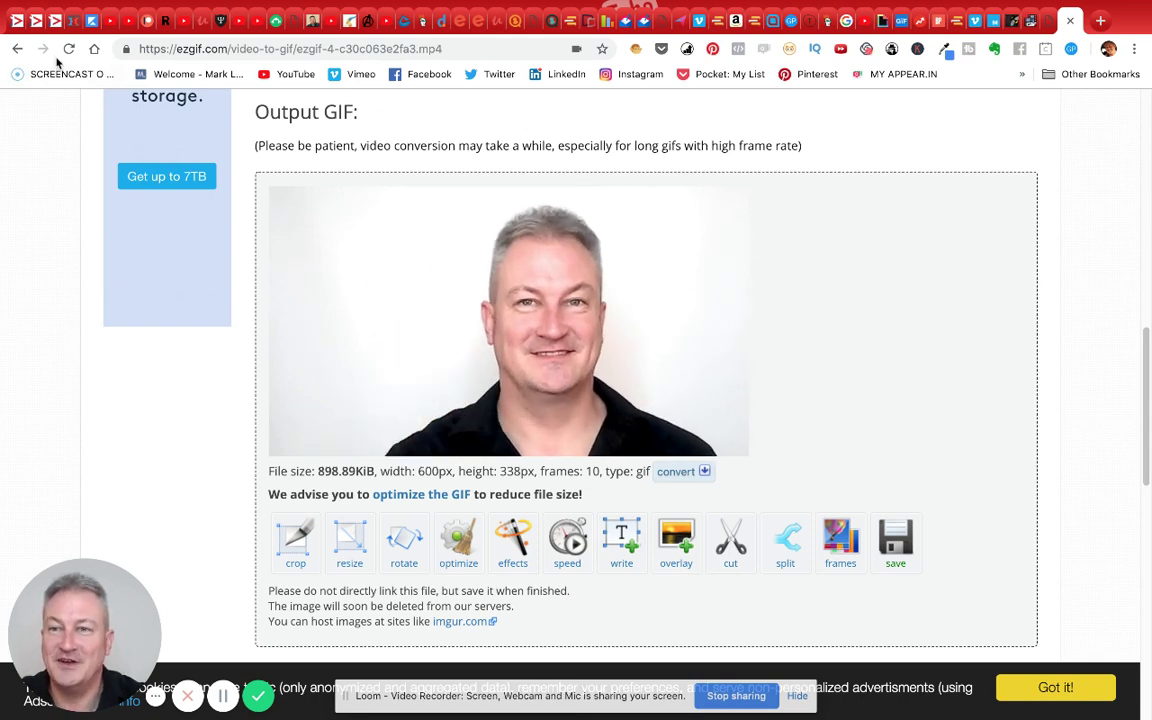
Step: Minimize the browser window and play the 111.mp4 video from the desktop, closing the player when it ends
mouse_move(50, 10)
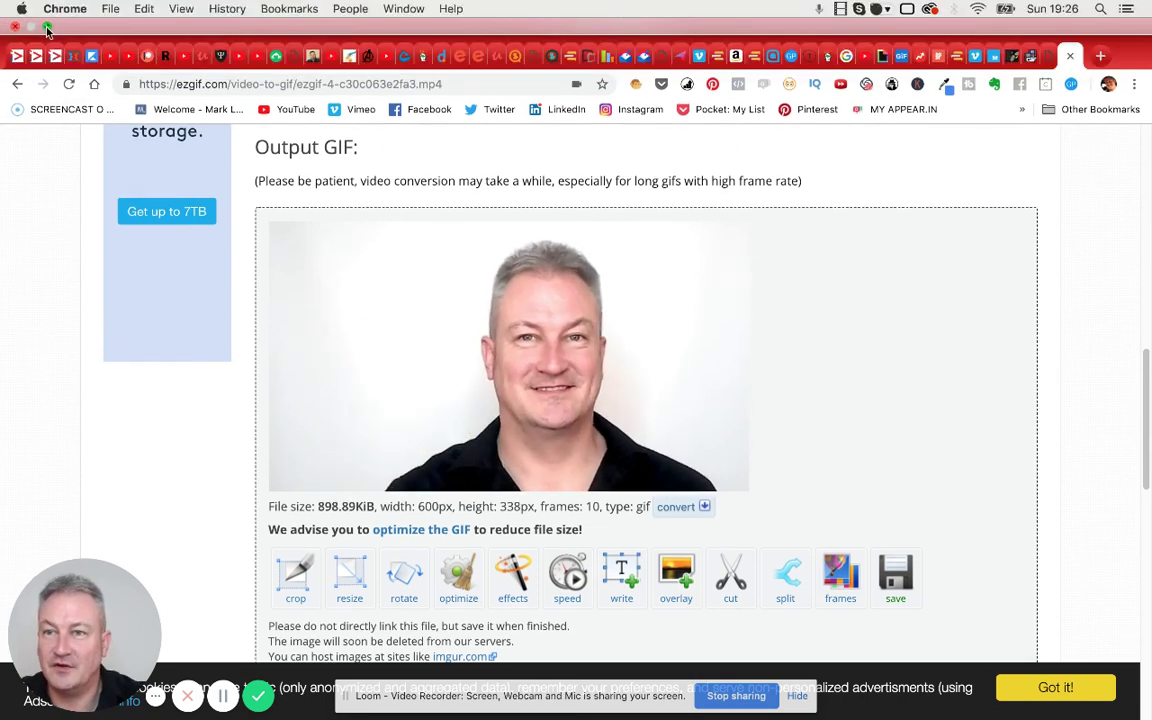
left_click(47, 27)
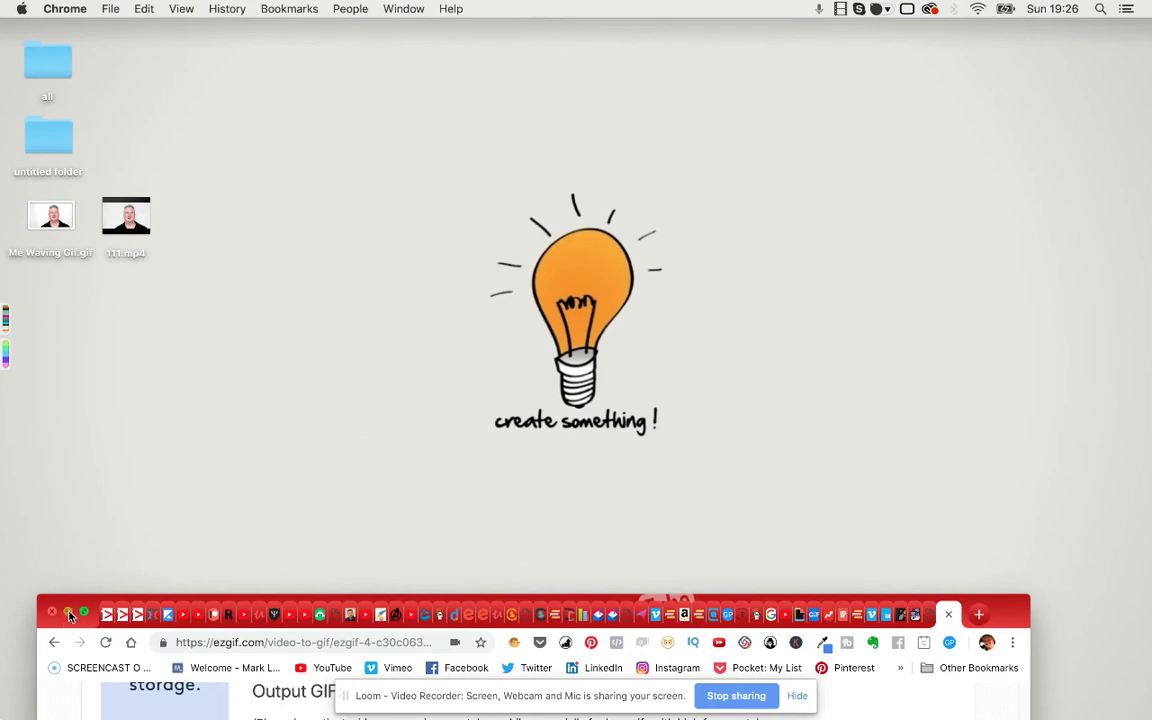
left_click(67, 606)
mouse_move(150, 231)
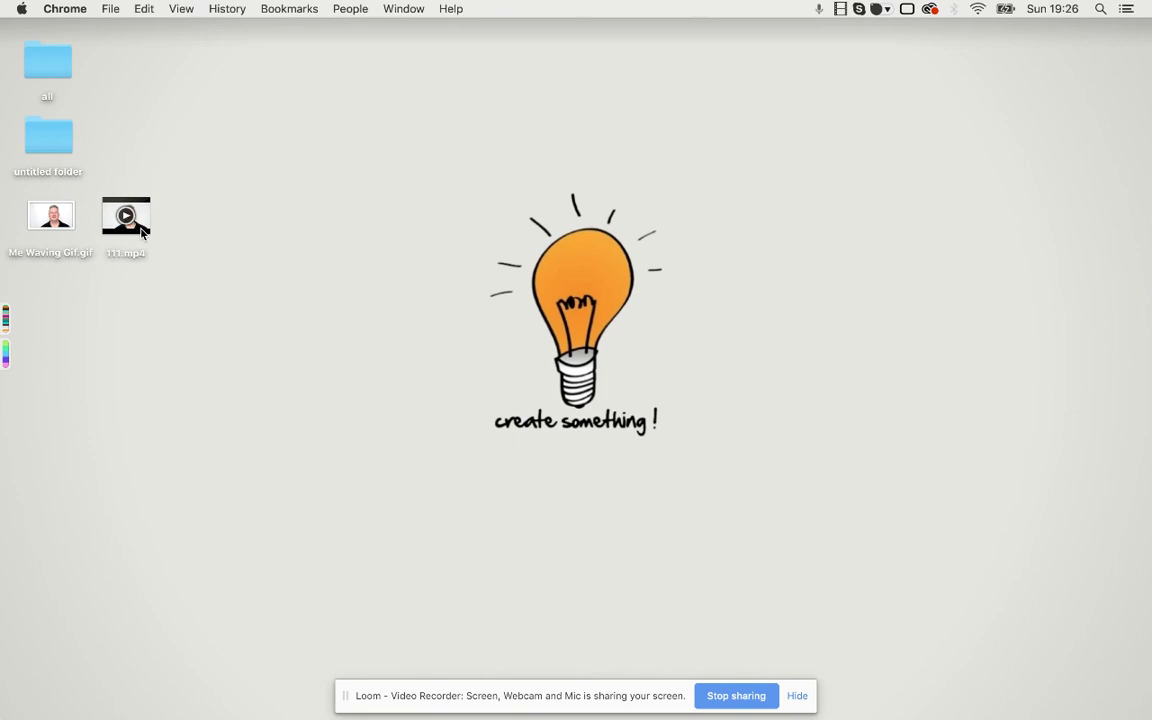
double_click(140, 228)
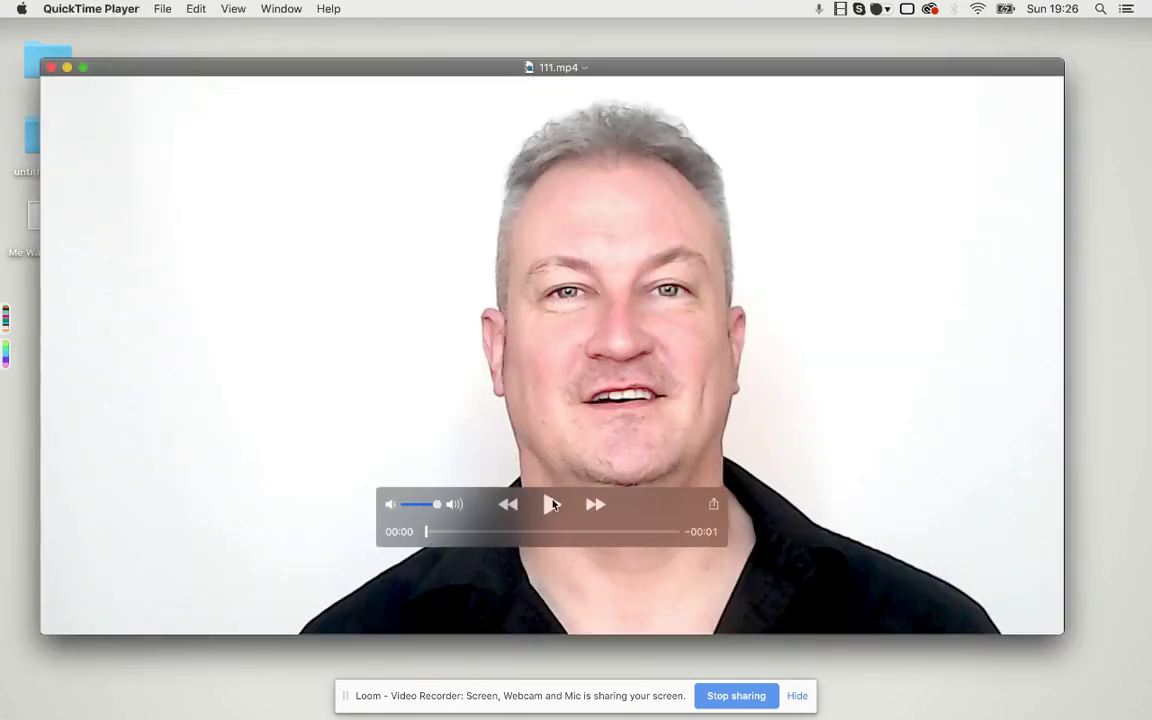
left_click(552, 504)
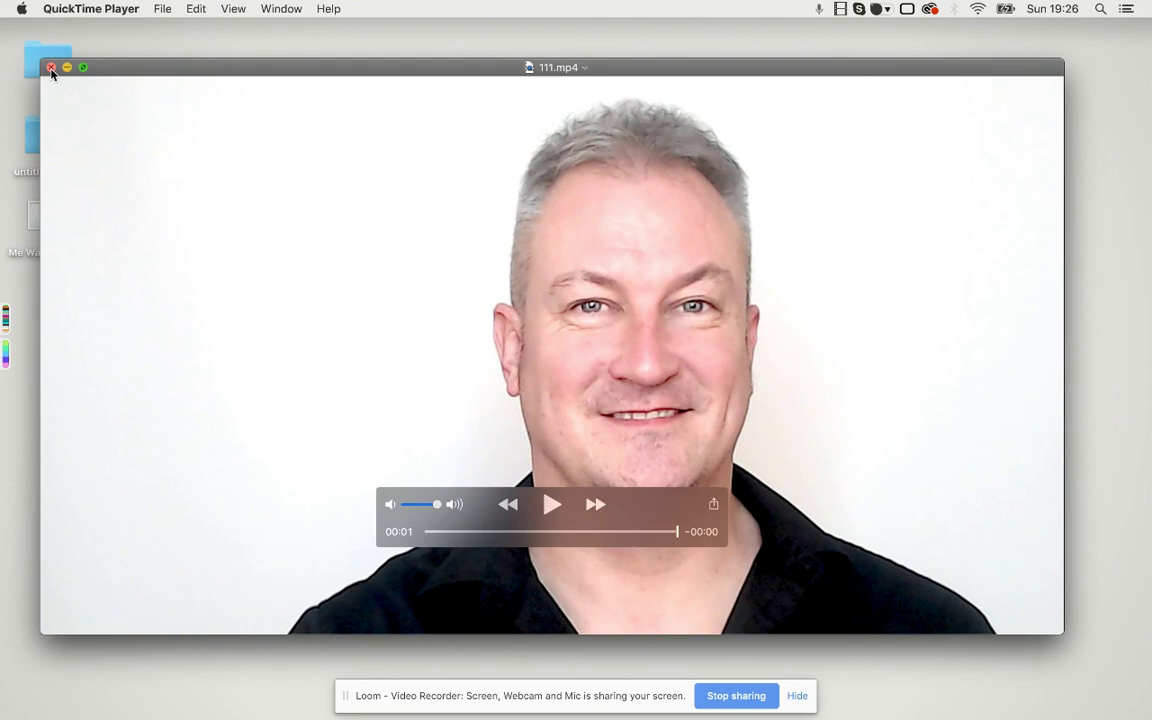
left_click(51, 67)
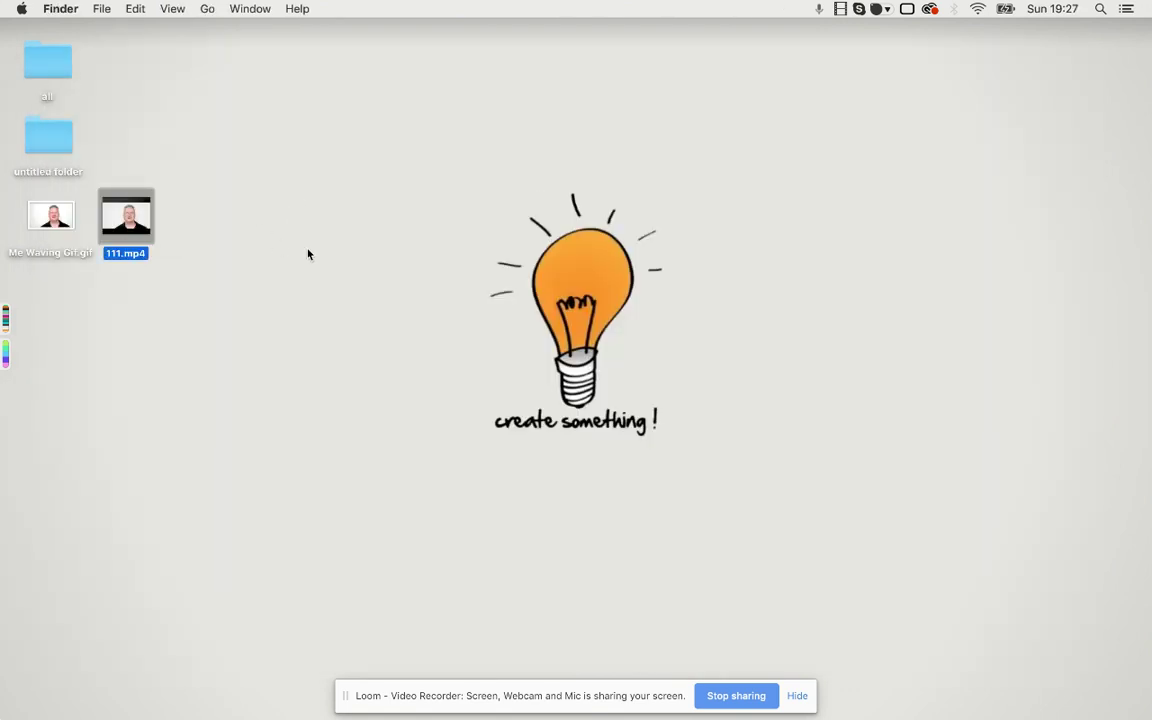
Step: Switch back to Google Chrome in full screen and open a fresh Video to GIF upload page on ezgif.com
mouse_move(250, 703)
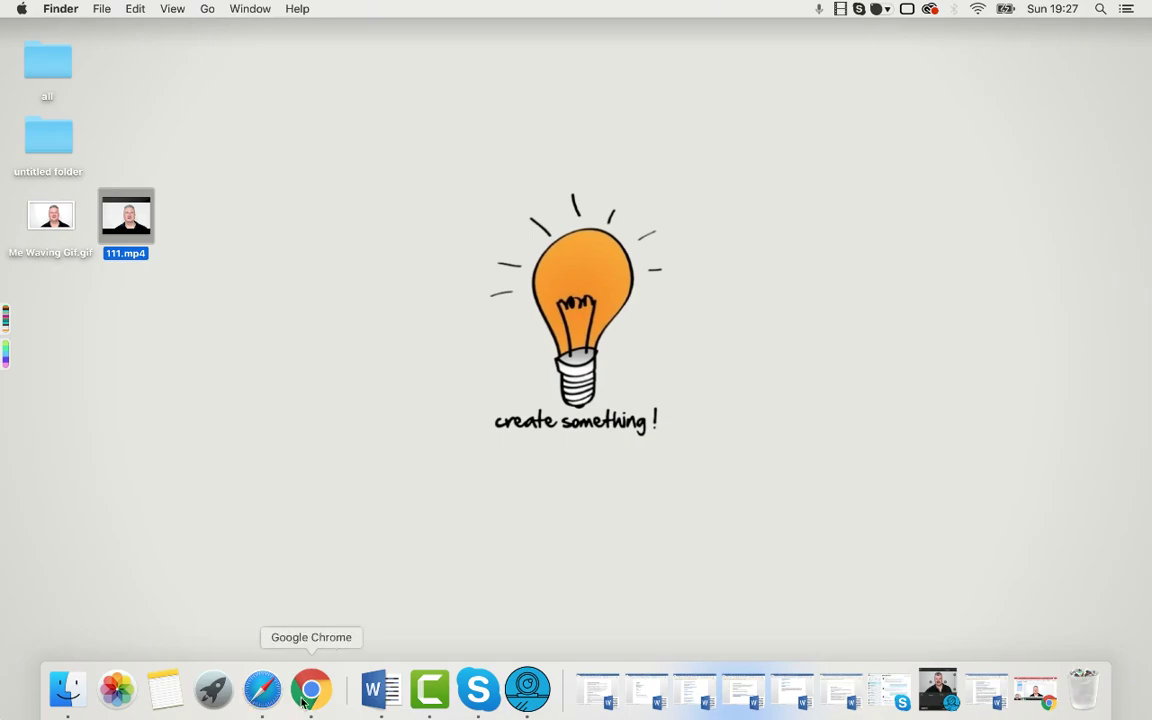
left_click(311, 690)
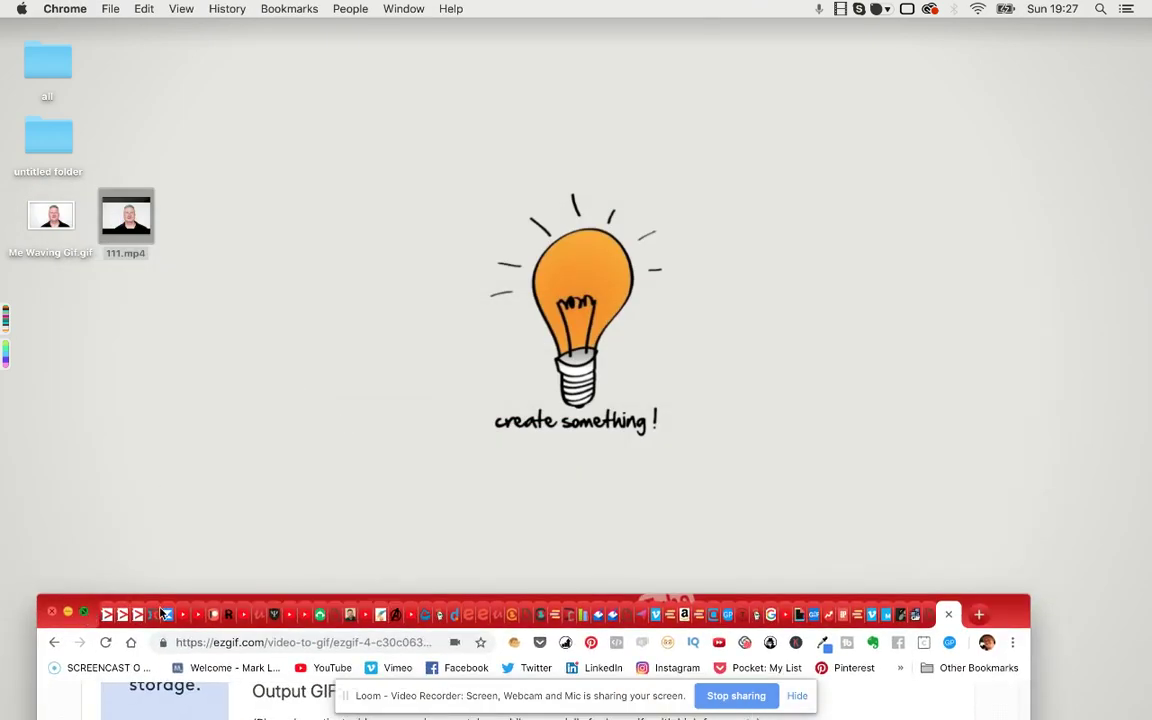
left_click(82, 614)
scroll(285, 342, "up", 2)
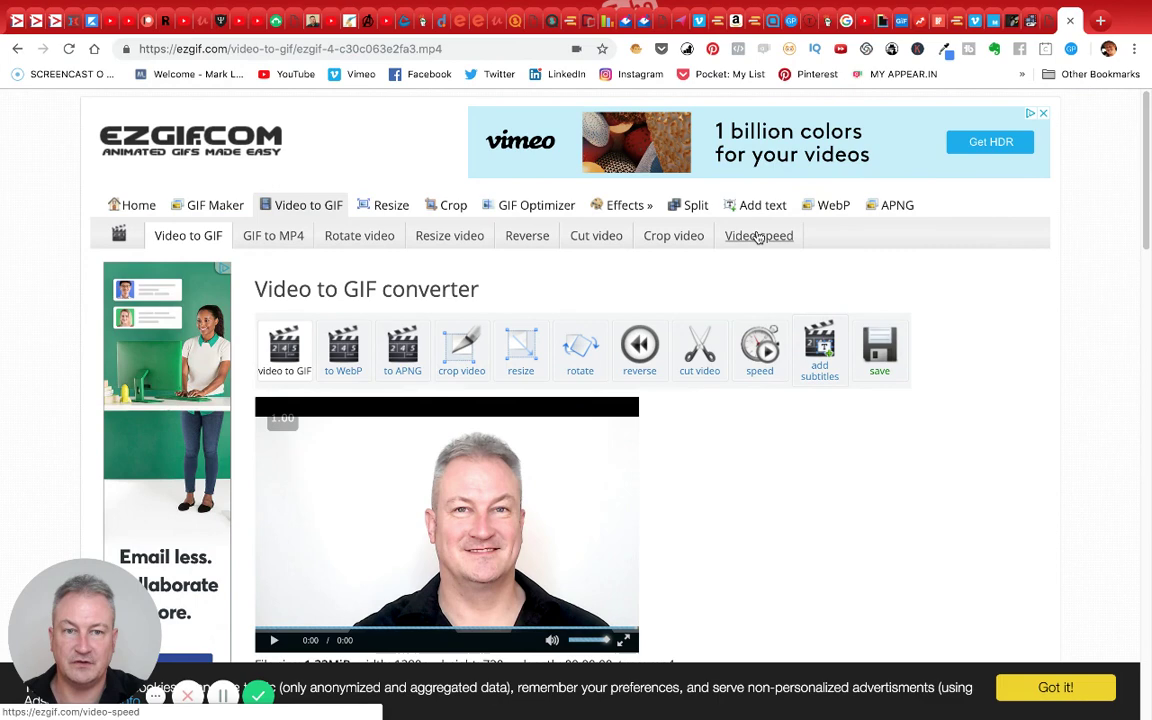
left_click(193, 242)
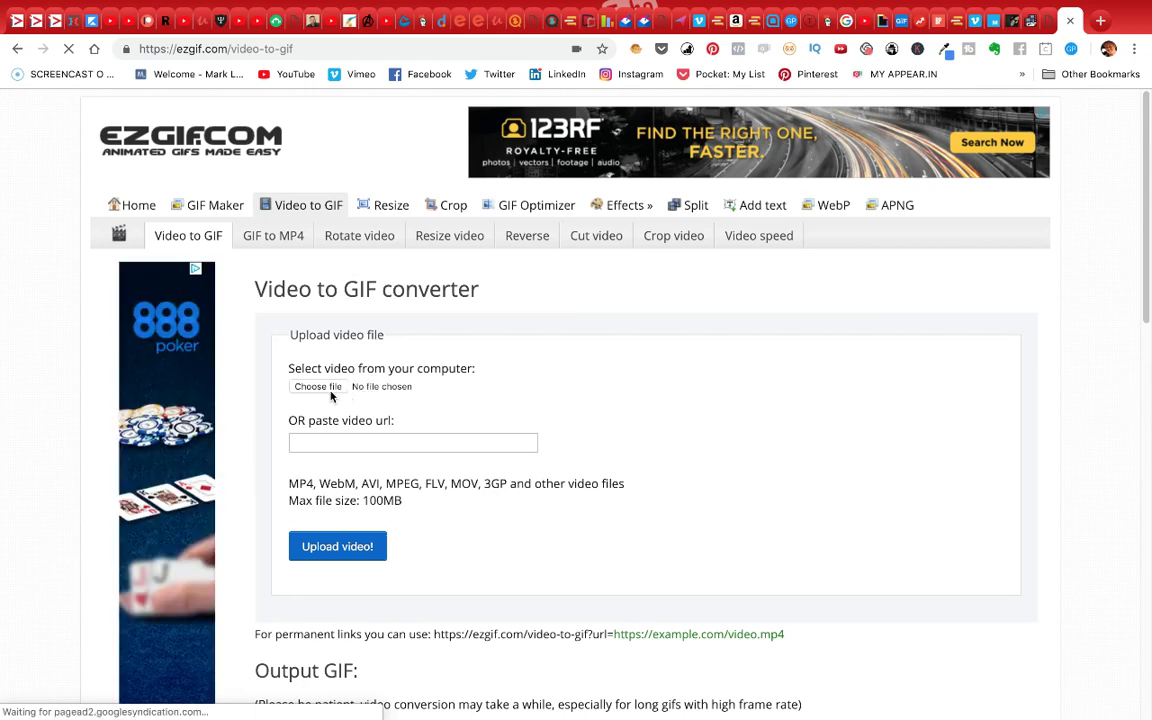
Step: Choose 111.mp4 from the Desktop as the source video and upload it to the converter
left_click(330, 387)
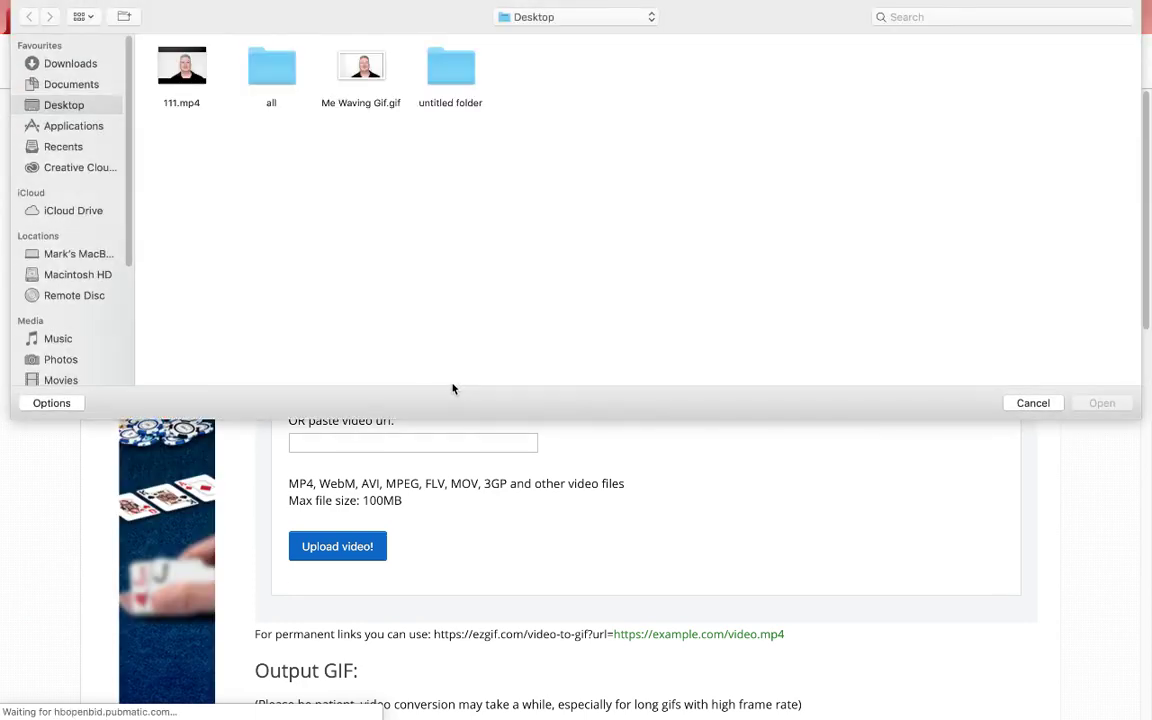
left_click(186, 68)
left_click(1100, 403)
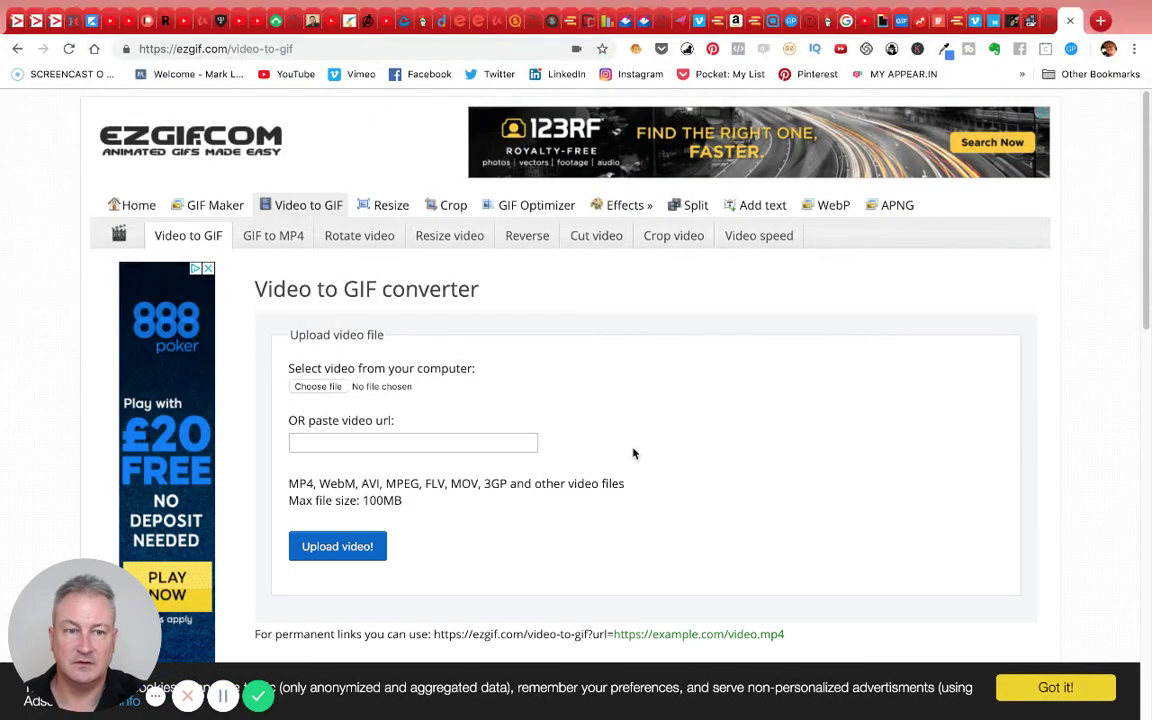
left_click(363, 549)
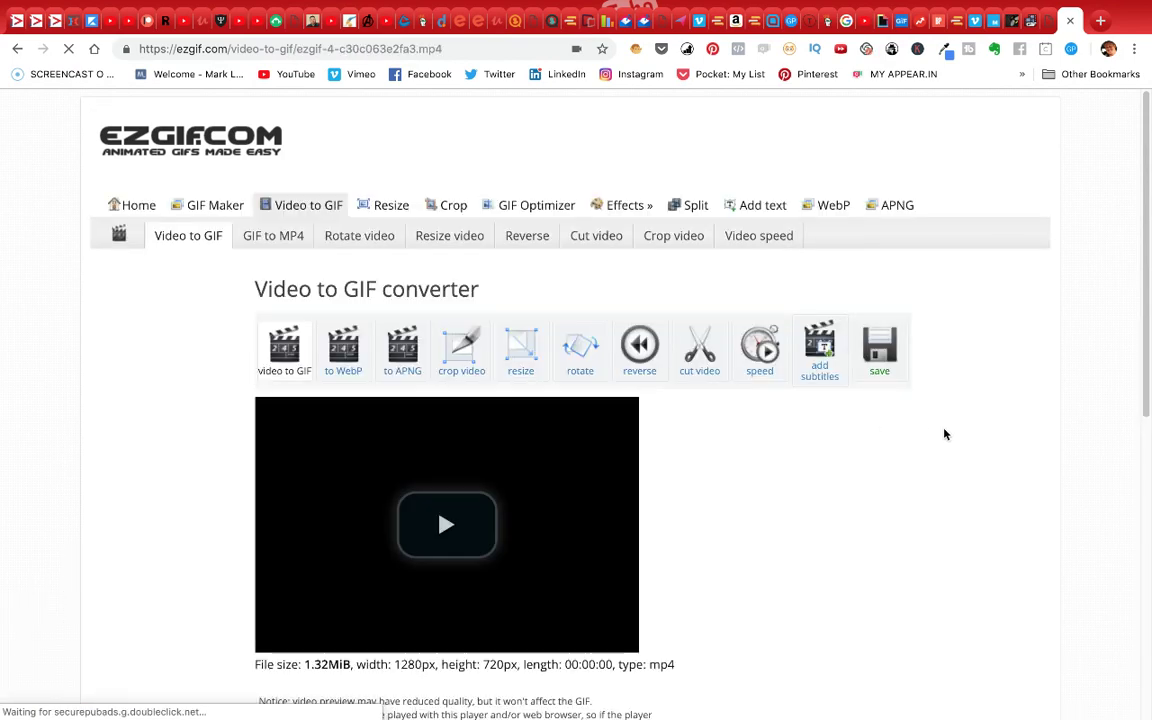
Step: Play the uploaded video in the converter's preview player
scroll(944, 445, "down", 3)
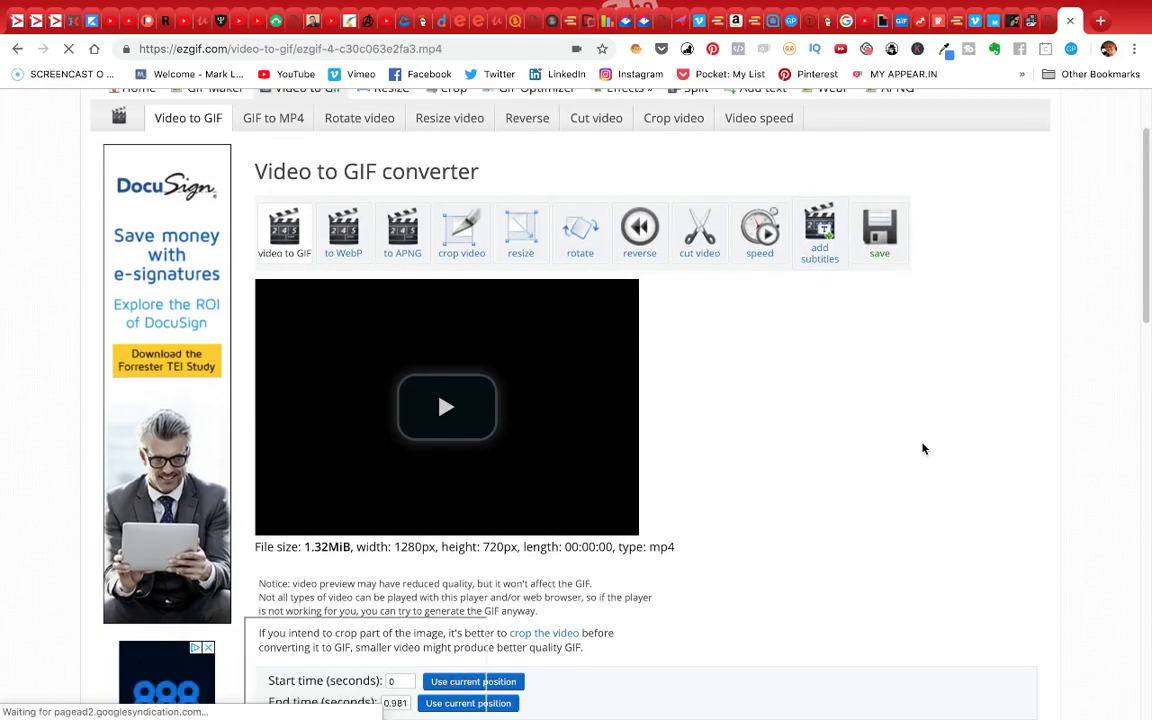
left_click(440, 352)
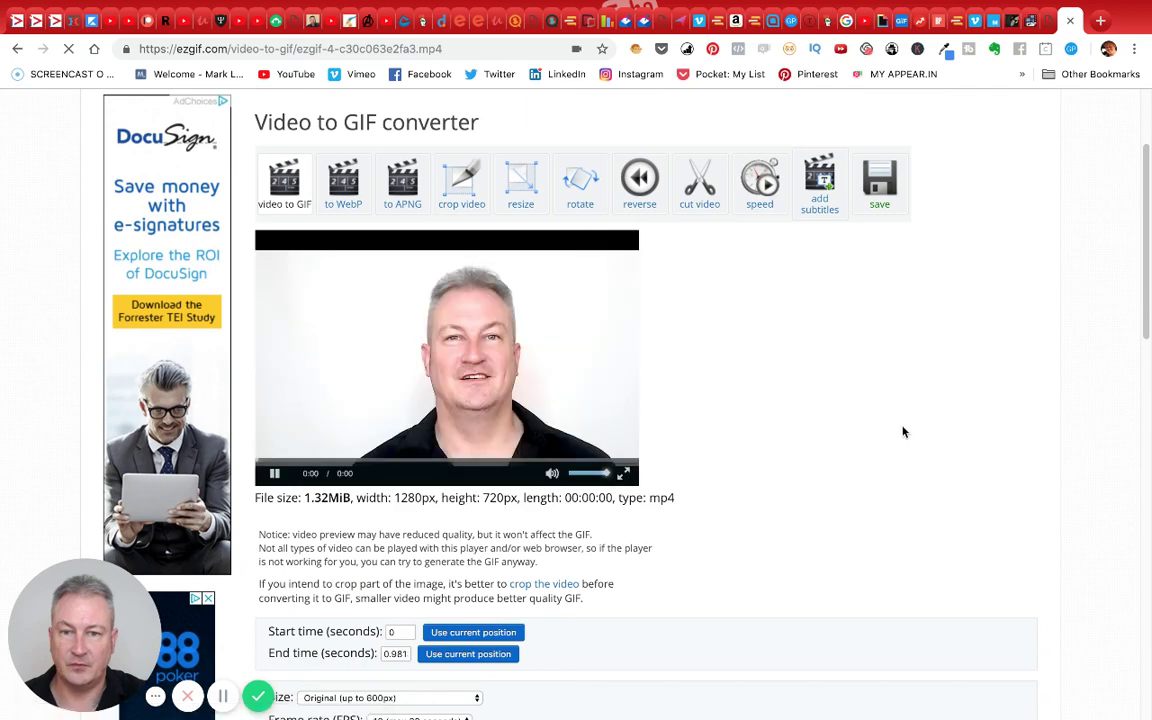
scroll(798, 417, "down", 2)
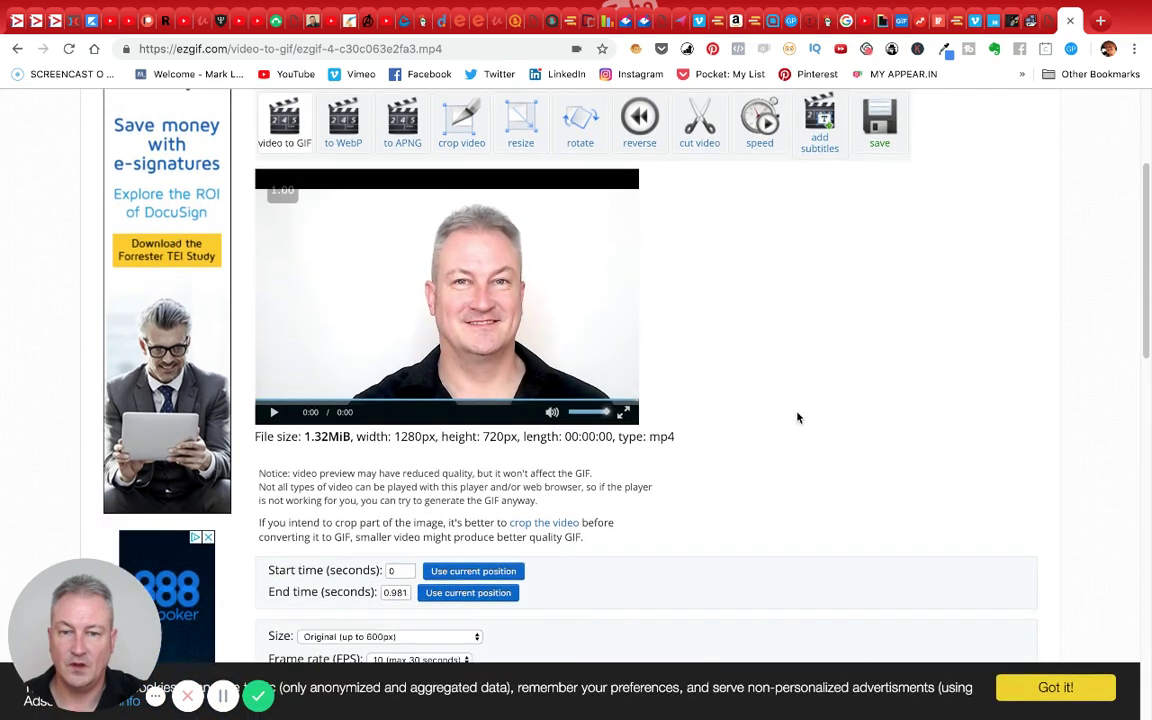
Step: Examine the start and end times, size, frame rate and method settings below the video preview
scroll(798, 417, "down", 2)
scroll(748, 429, "down", 1)
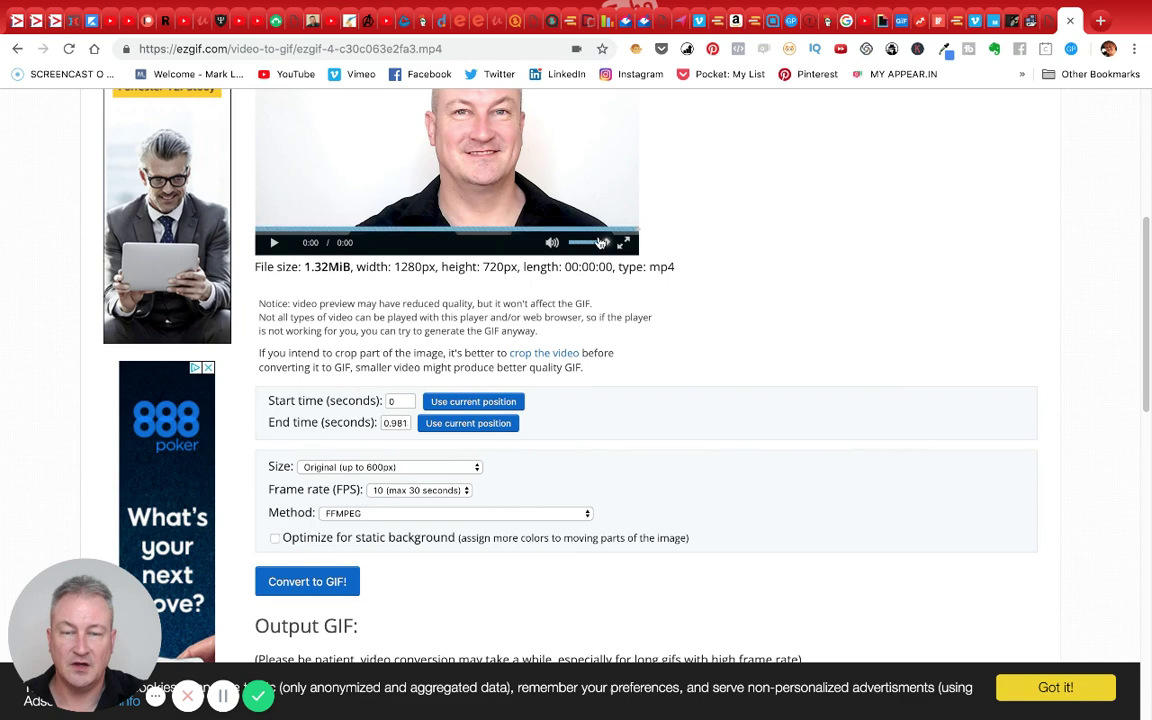
scroll(539, 218, "up", 1)
scroll(556, 221, "up", 3)
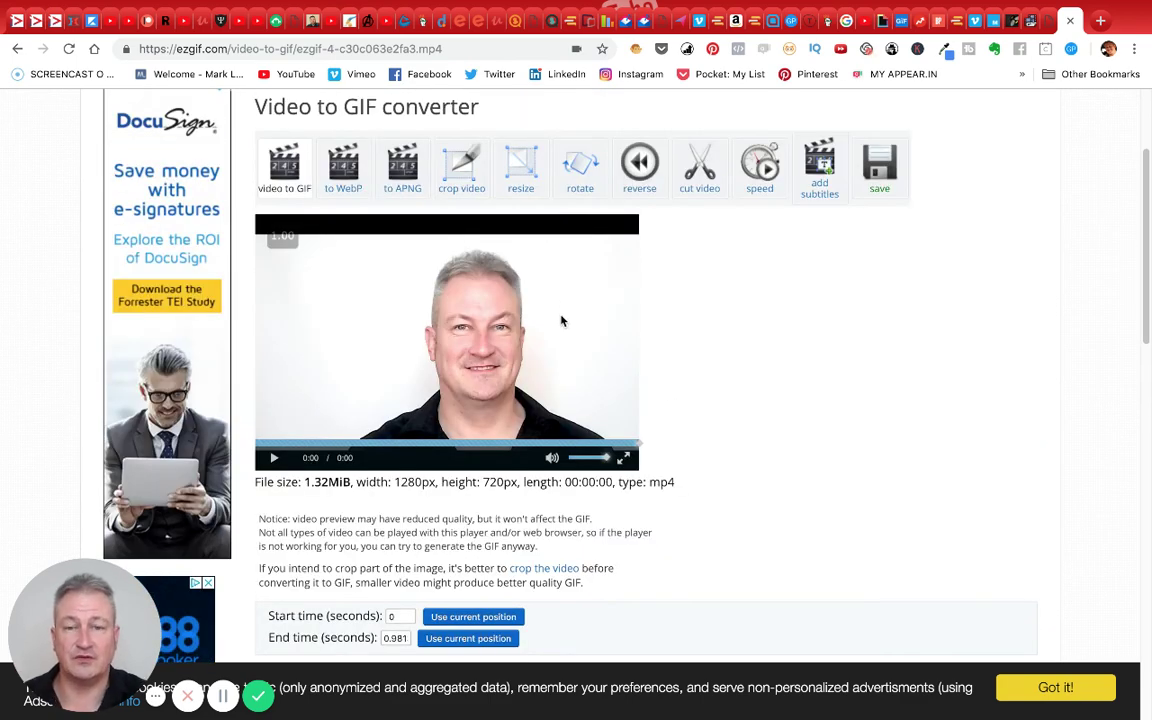
scroll(563, 330, "down", 1)
scroll(594, 445, "down", 1)
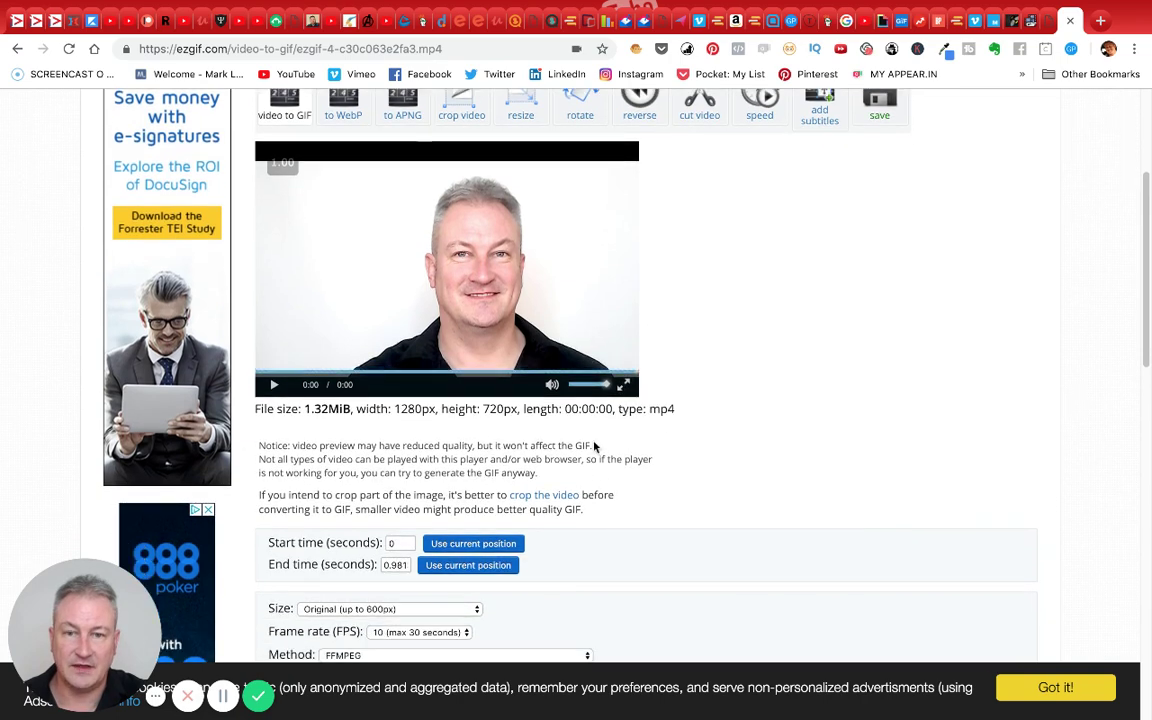
scroll(488, 465, "down", 2)
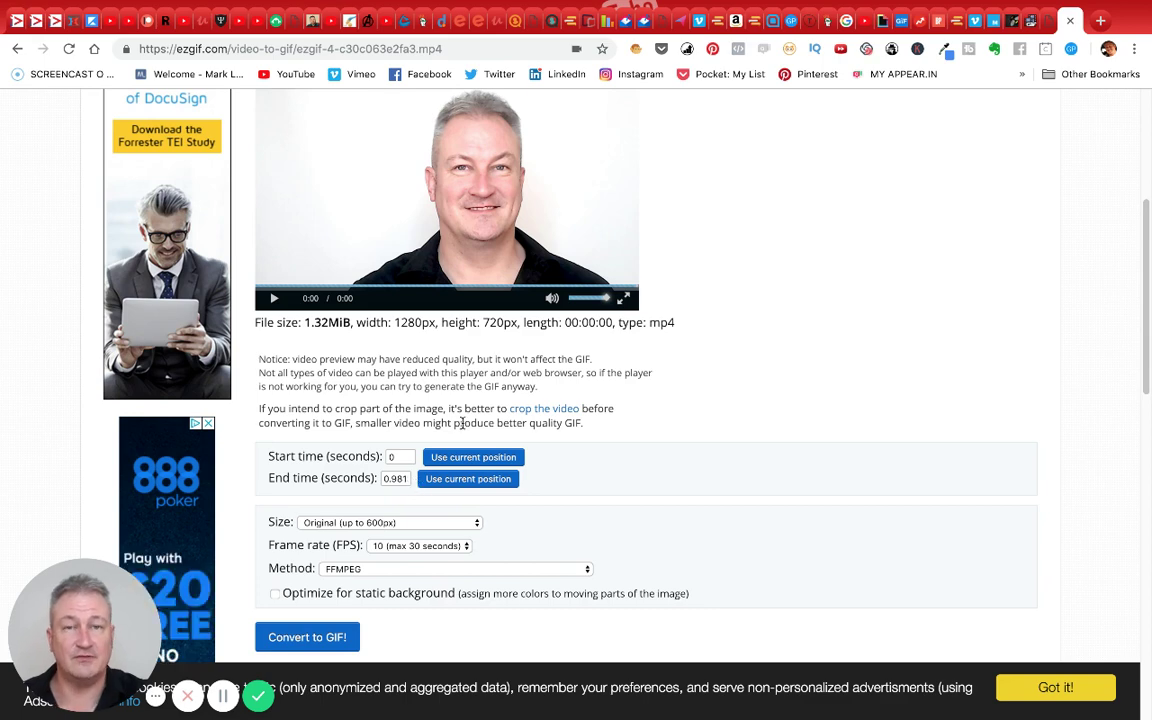
scroll(586, 398, "up", 1)
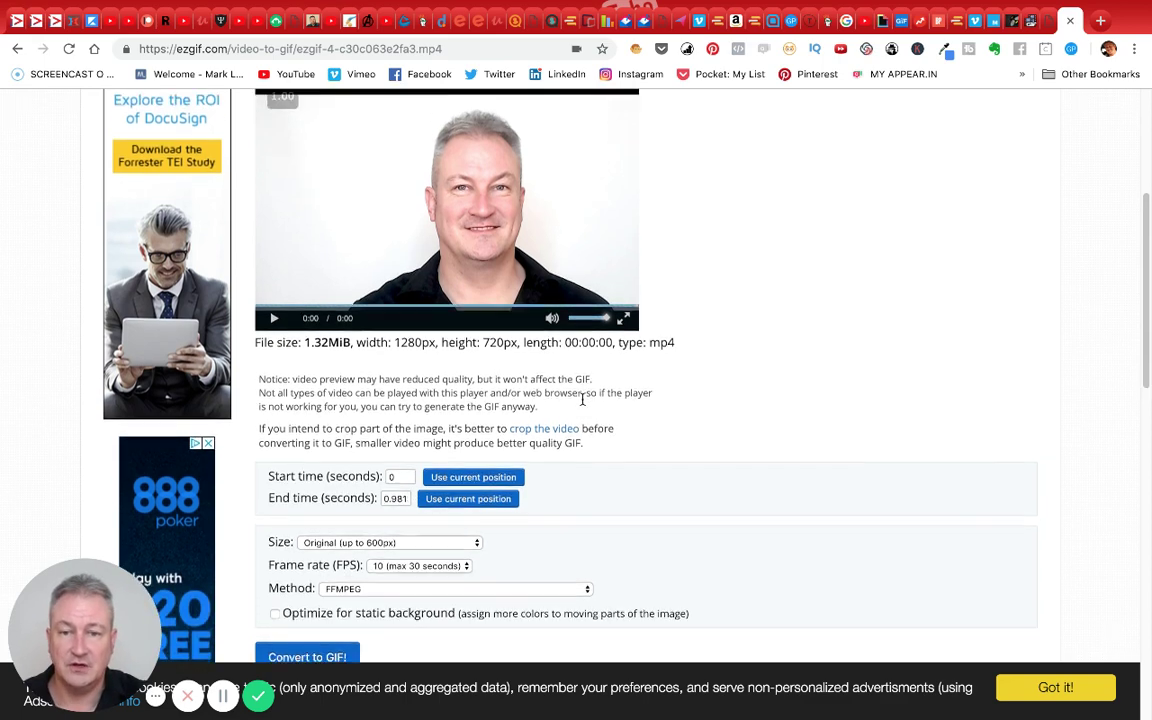
scroll(586, 398, "down", 3)
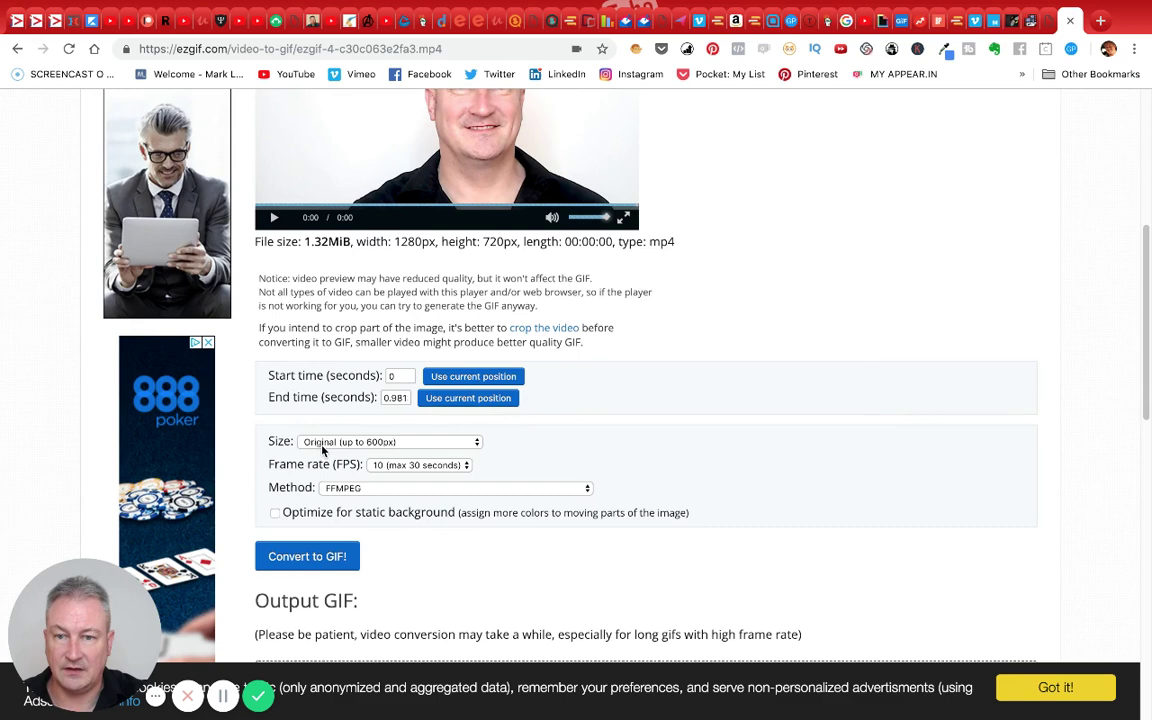
Step: Keep the size at Original (up to 600px), enable Optimize for static background, and convert the video to GIF
left_click(385, 450)
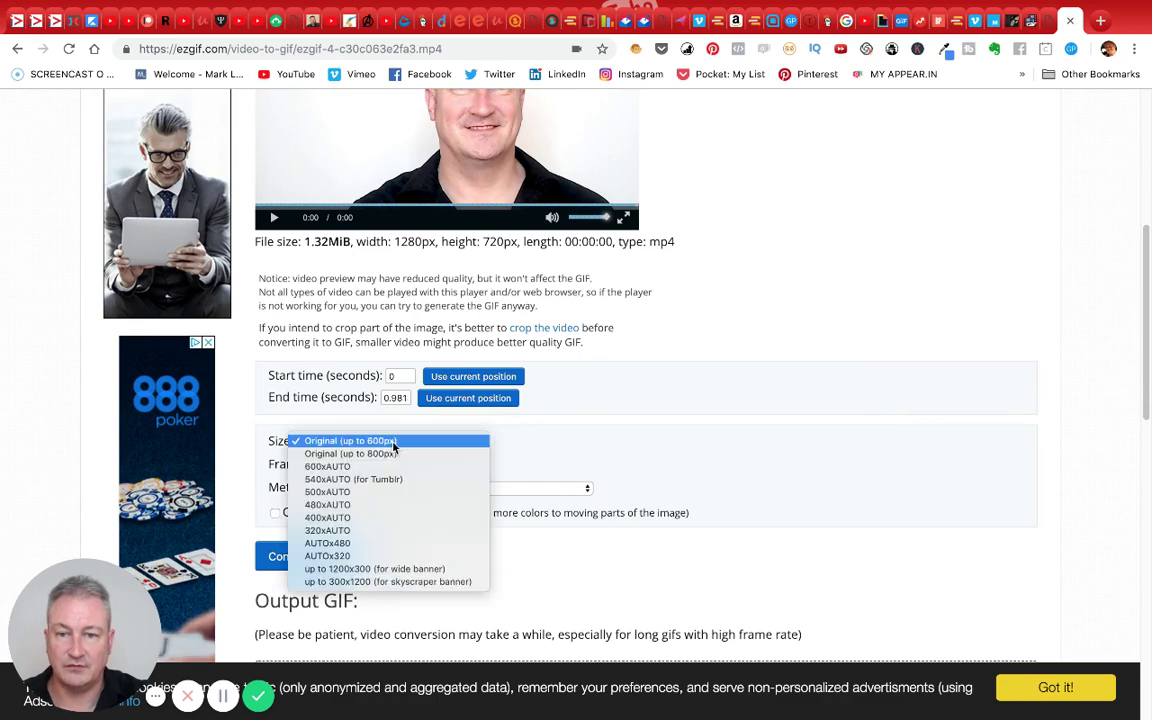
left_click(531, 472)
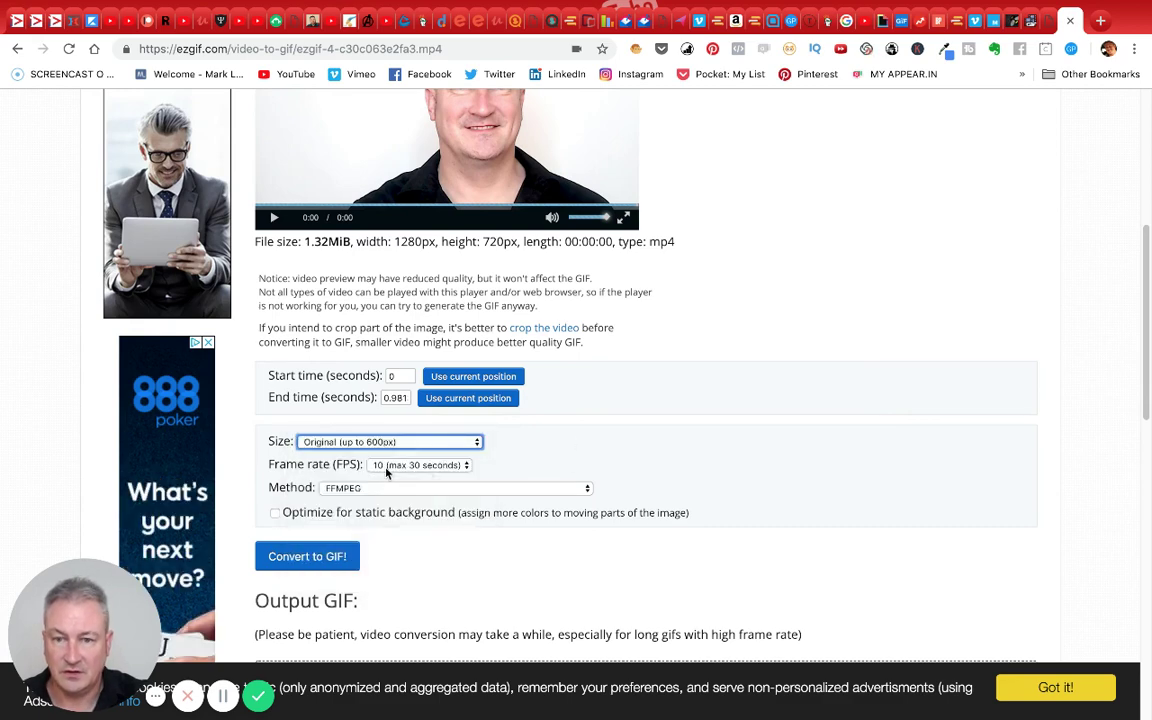
scroll(510, 476, "down", 1)
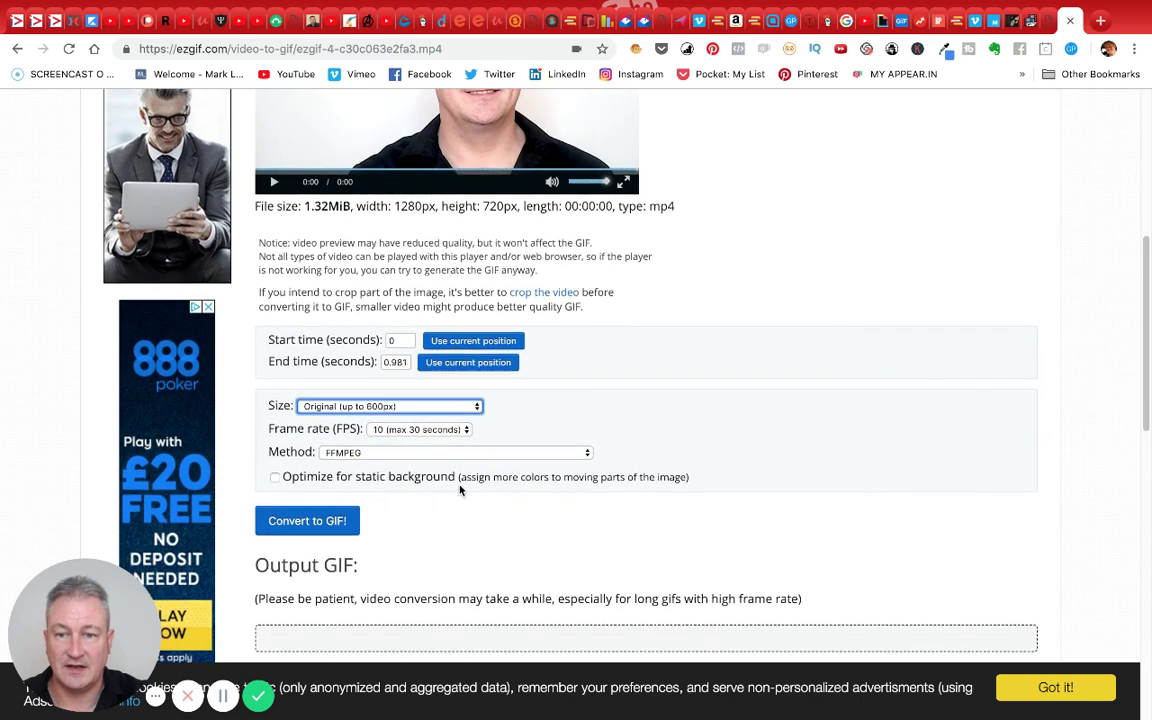
scroll(450, 475, "down", 1)
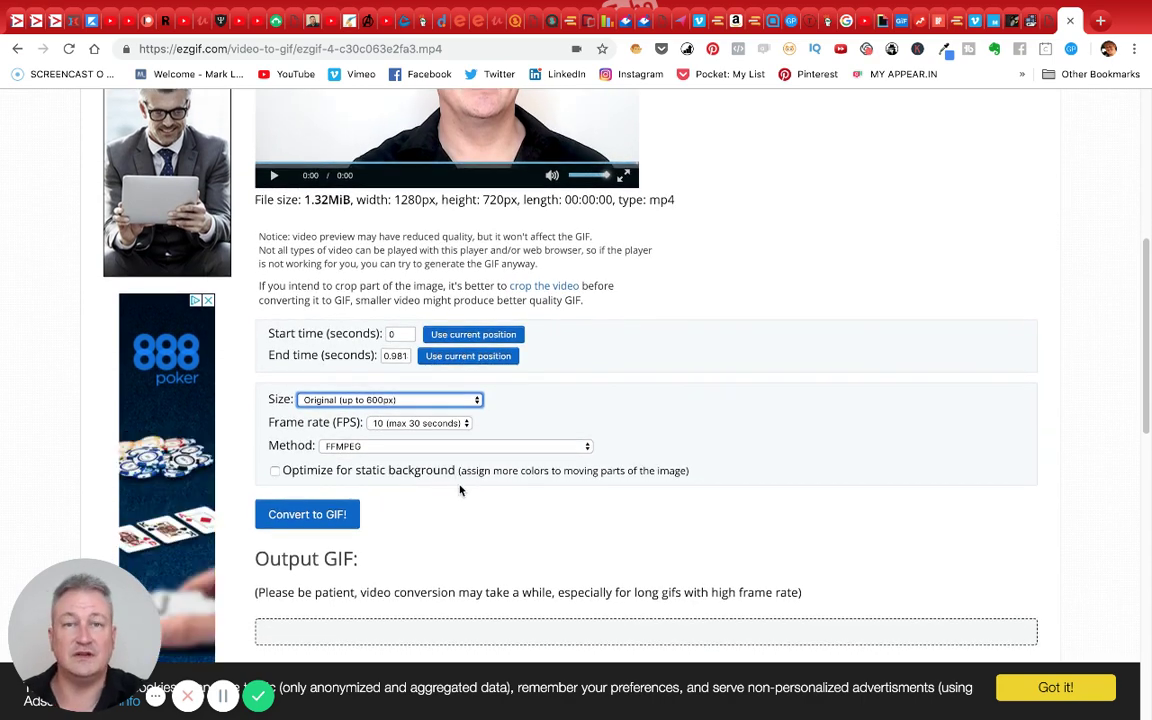
left_click(295, 476)
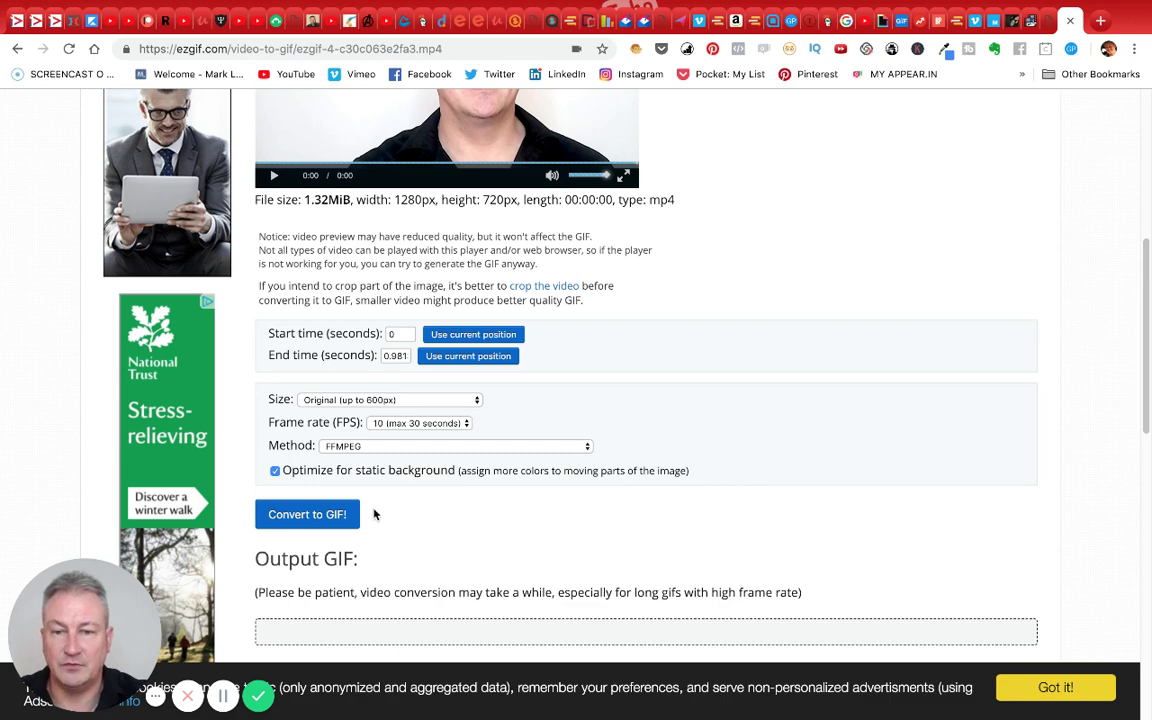
left_click(335, 515)
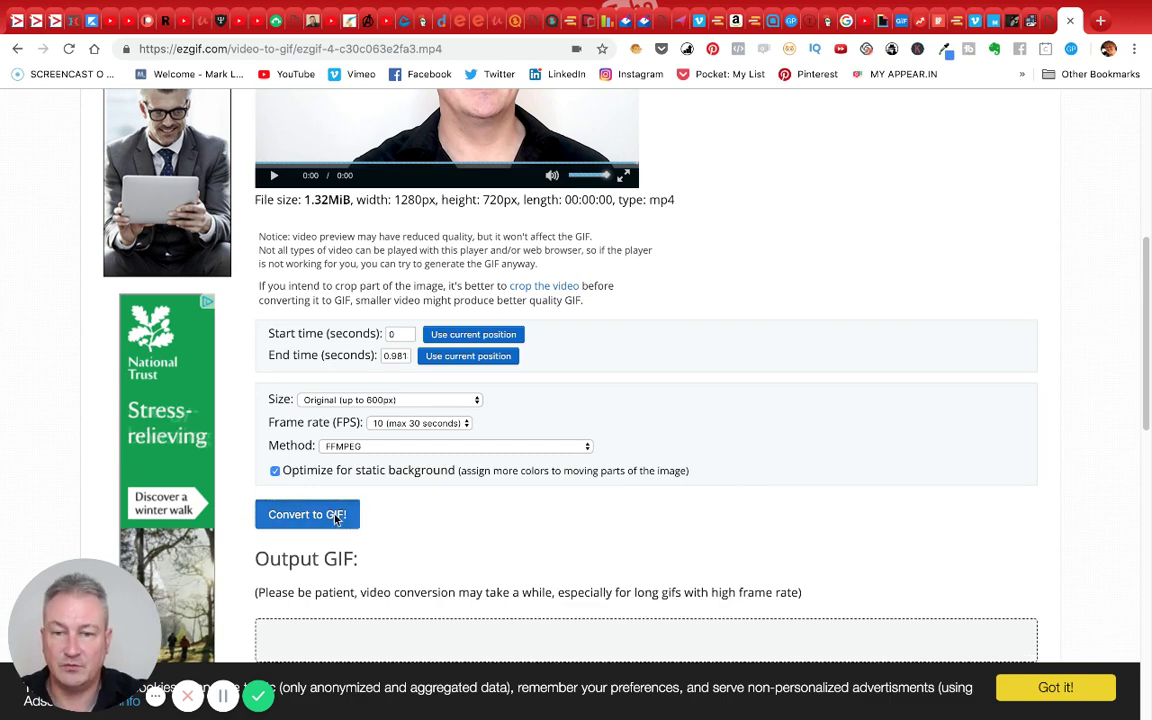
Step: Check the animated output GIF and the options for saving it to the Desktop, leaving without saving
scroll(829, 511, "down", 5)
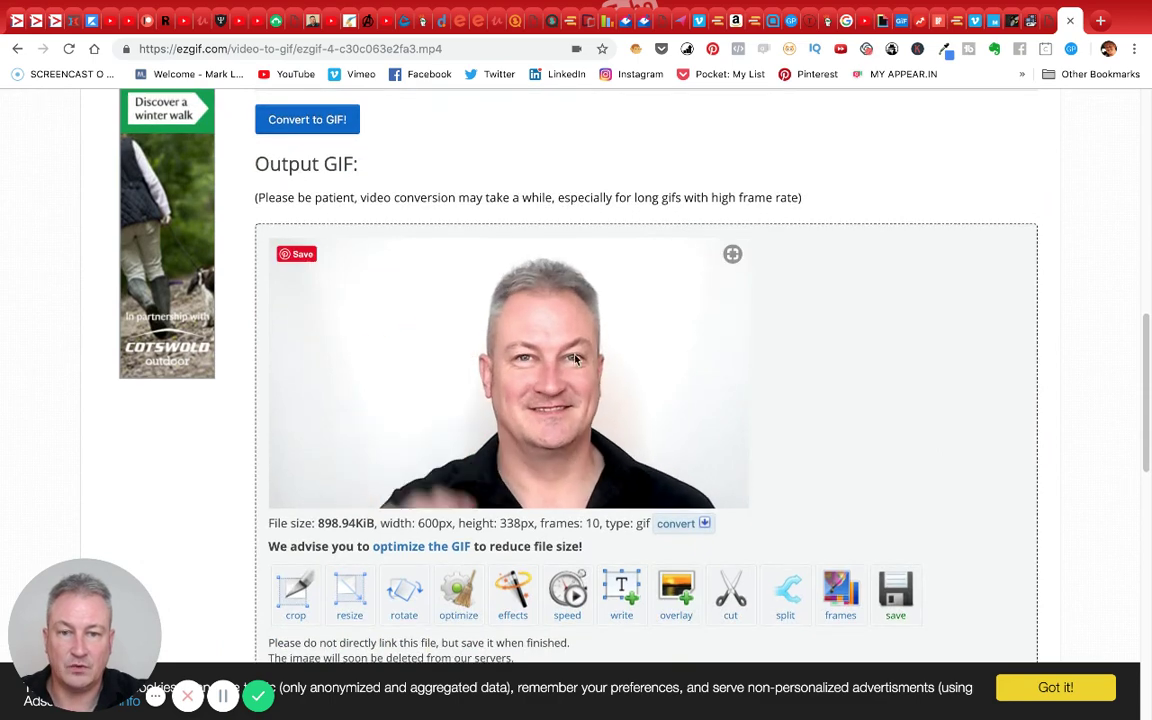
scroll(603, 425, "down", 1)
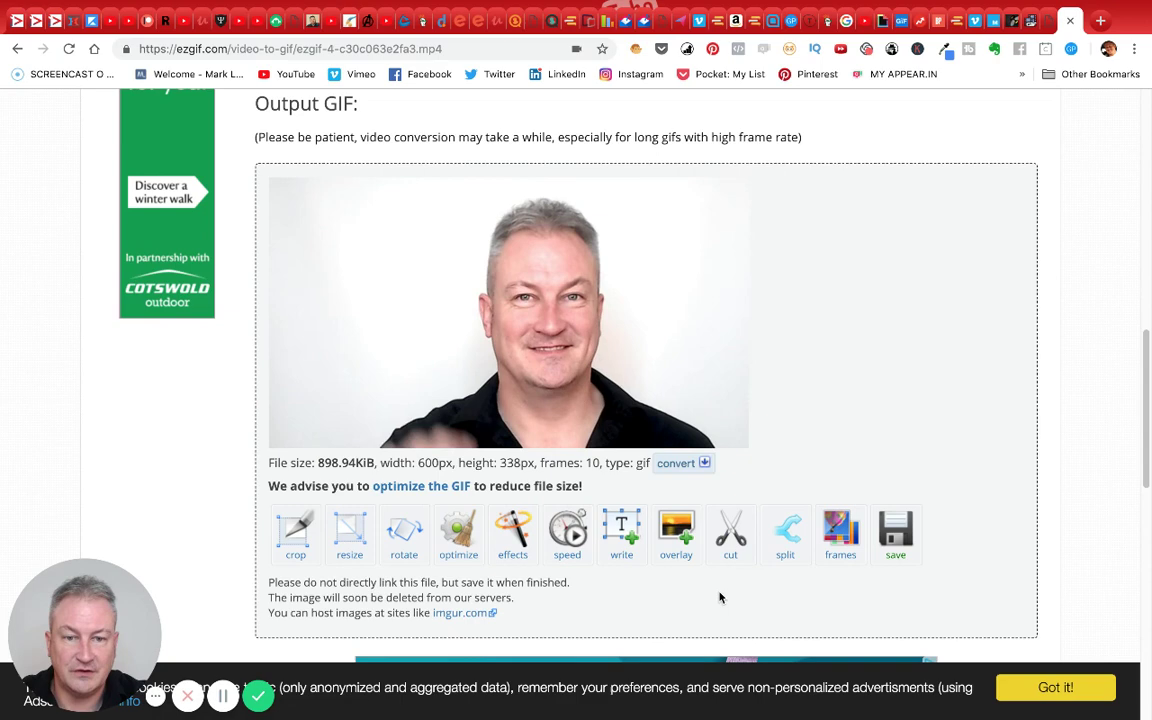
left_click(909, 543)
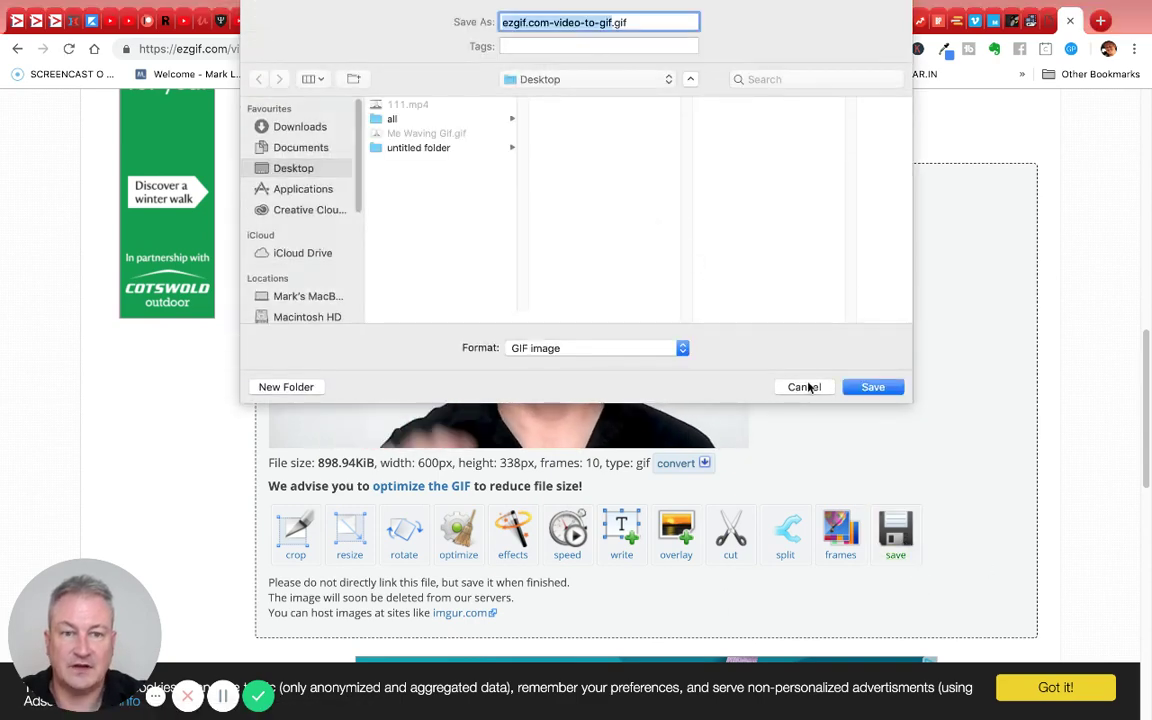
left_click(806, 387)
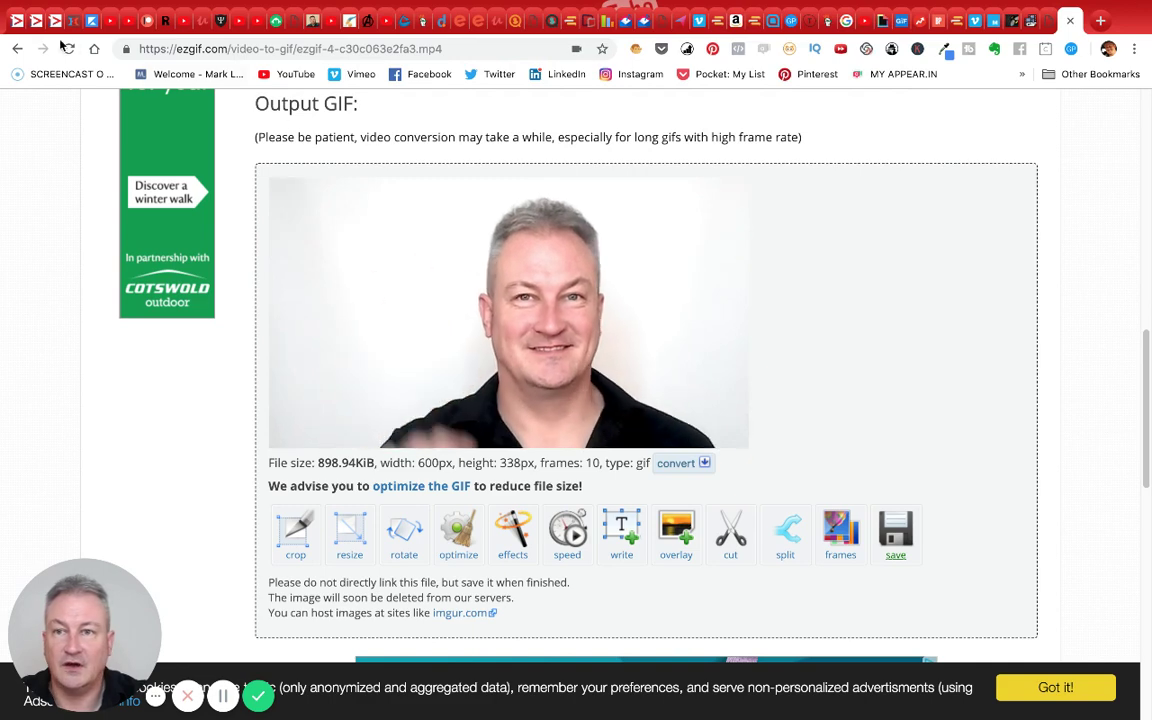
Step: Minimize the browser window and move Me Waving Gif.gif to an empty spot on the desktop, away from 111.mp4
mouse_move(36, 15)
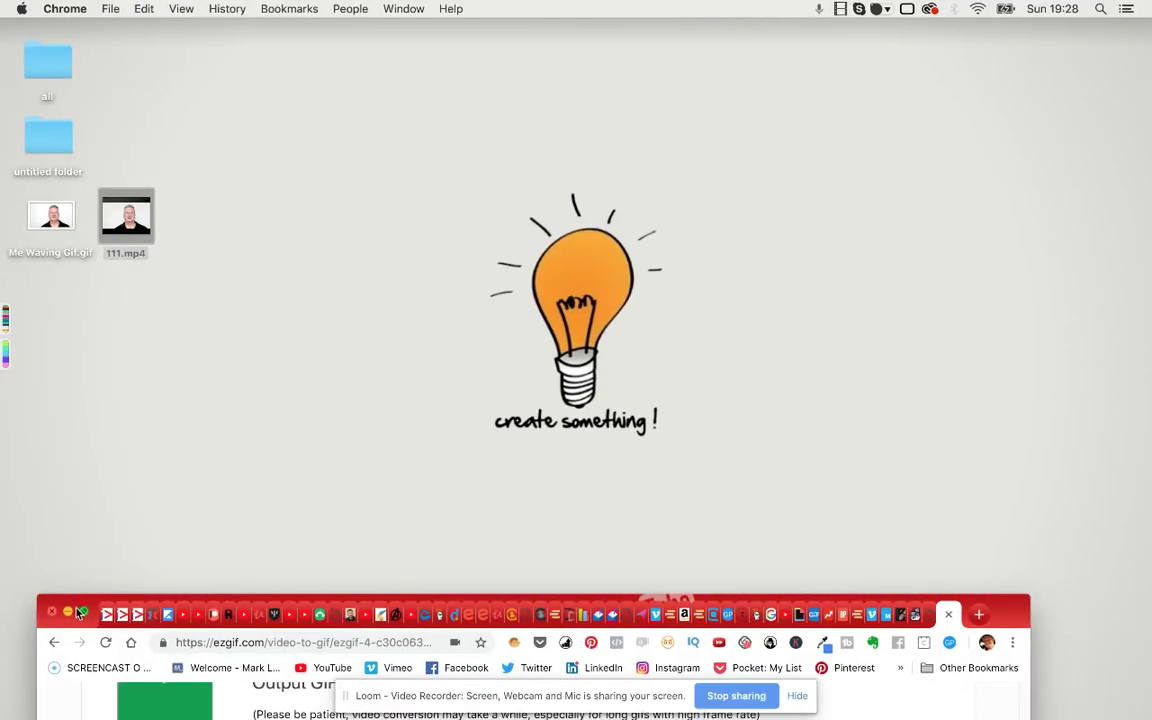
left_click(67, 612)
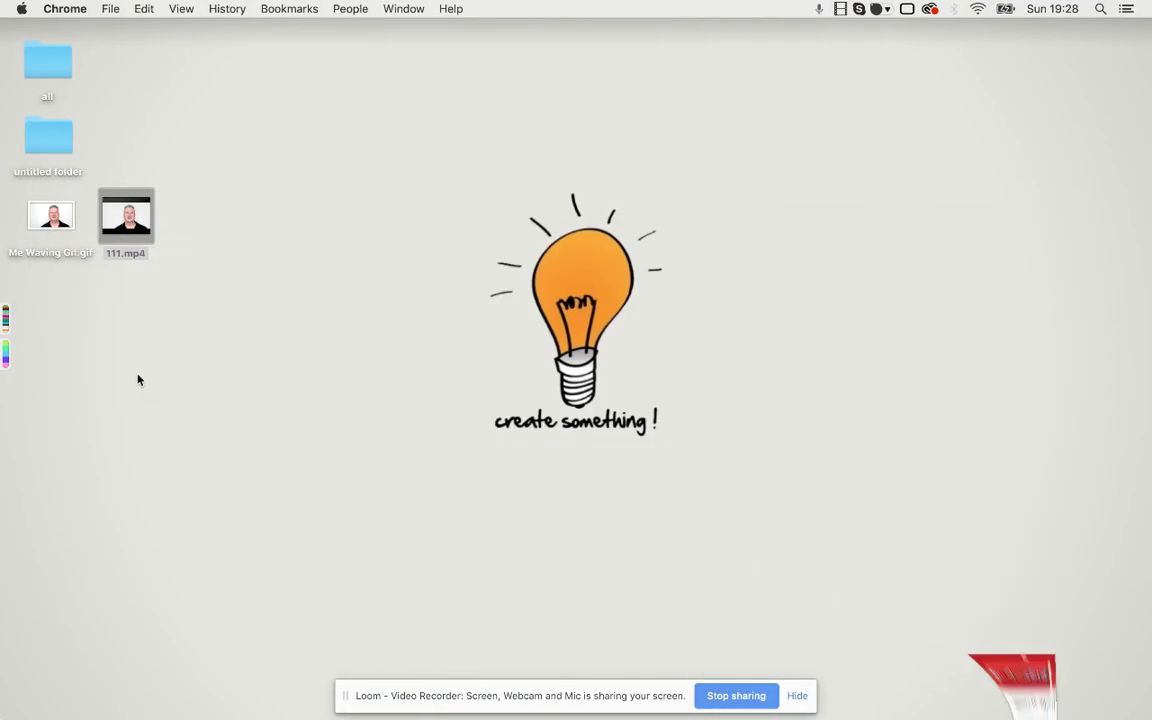
left_click_drag(60, 224, 259, 289)
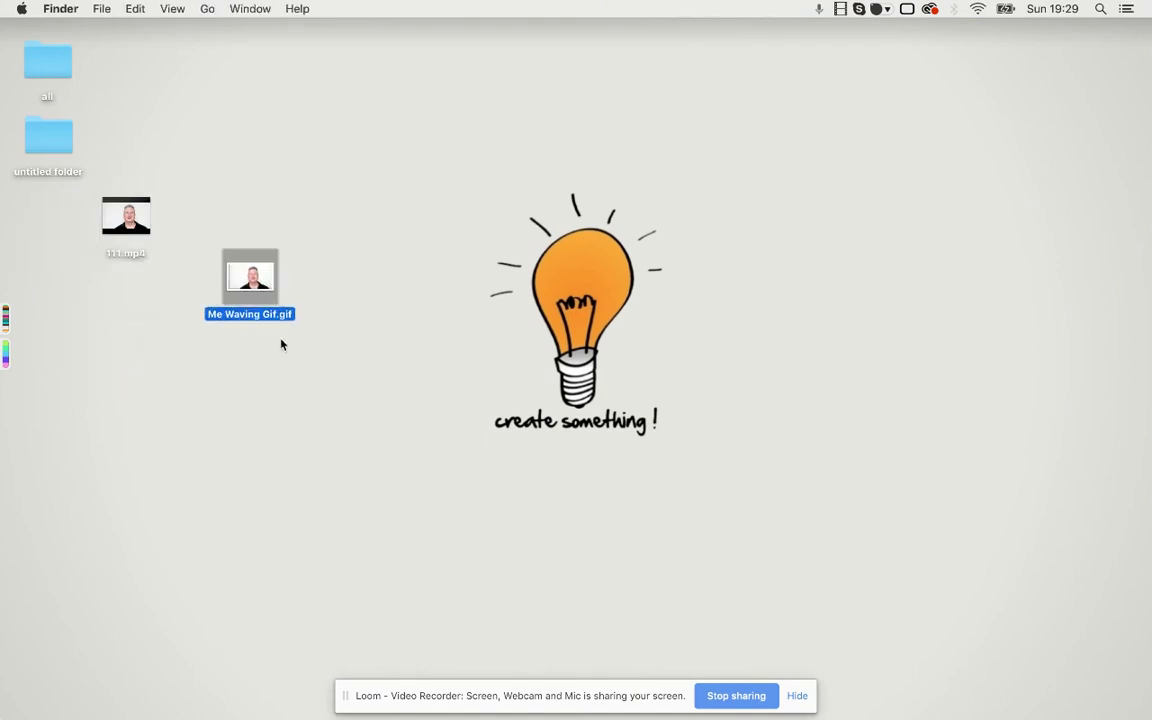
Step: Open Me Waving Gif.gif from the desktop in Preview, look through its individual frames, and close the file
double_click(267, 287)
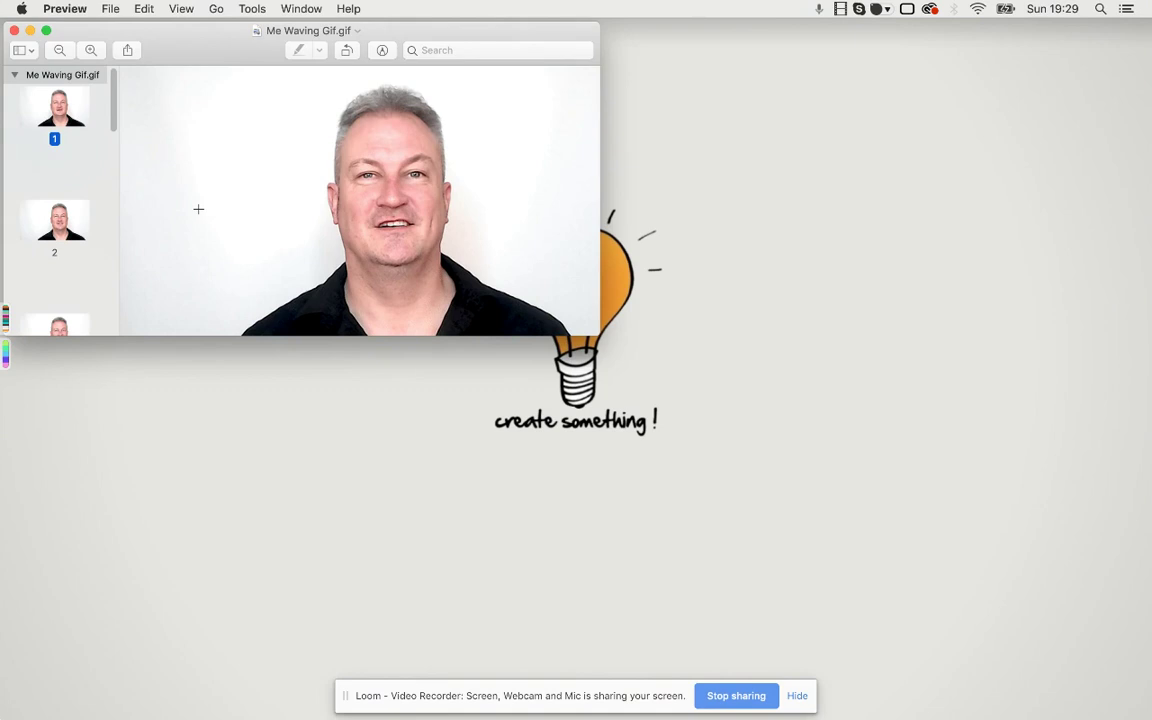
scroll(83, 206, "down", 8)
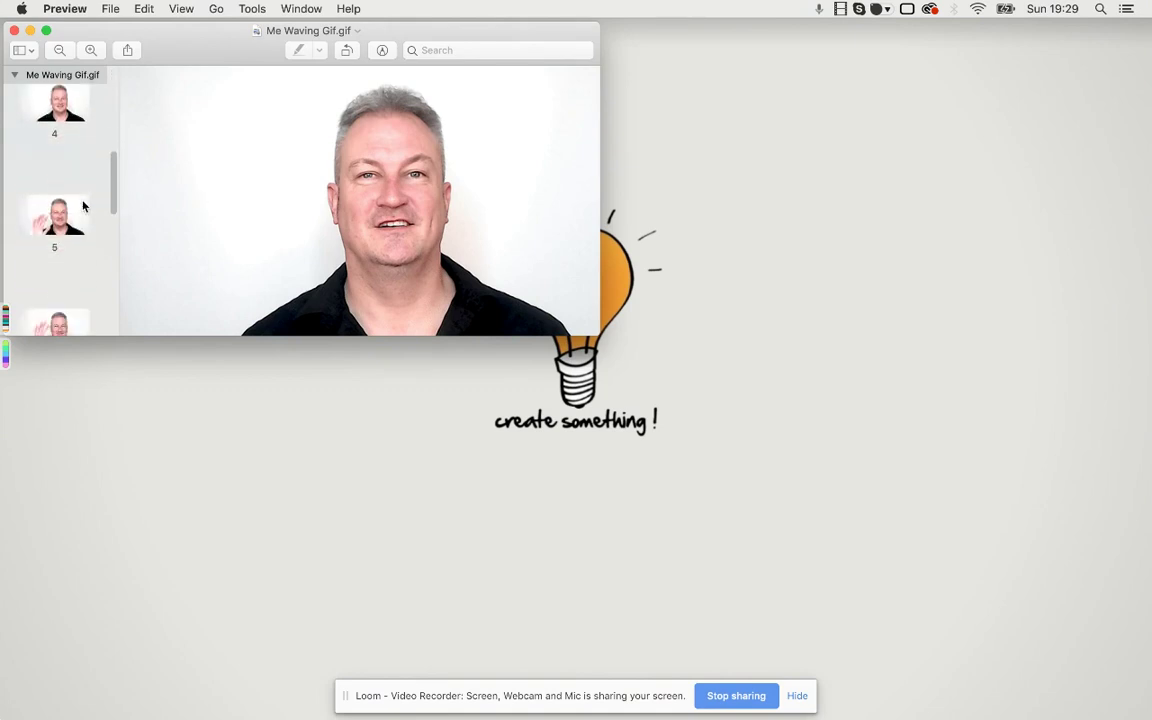
scroll(83, 206, "down", 6)
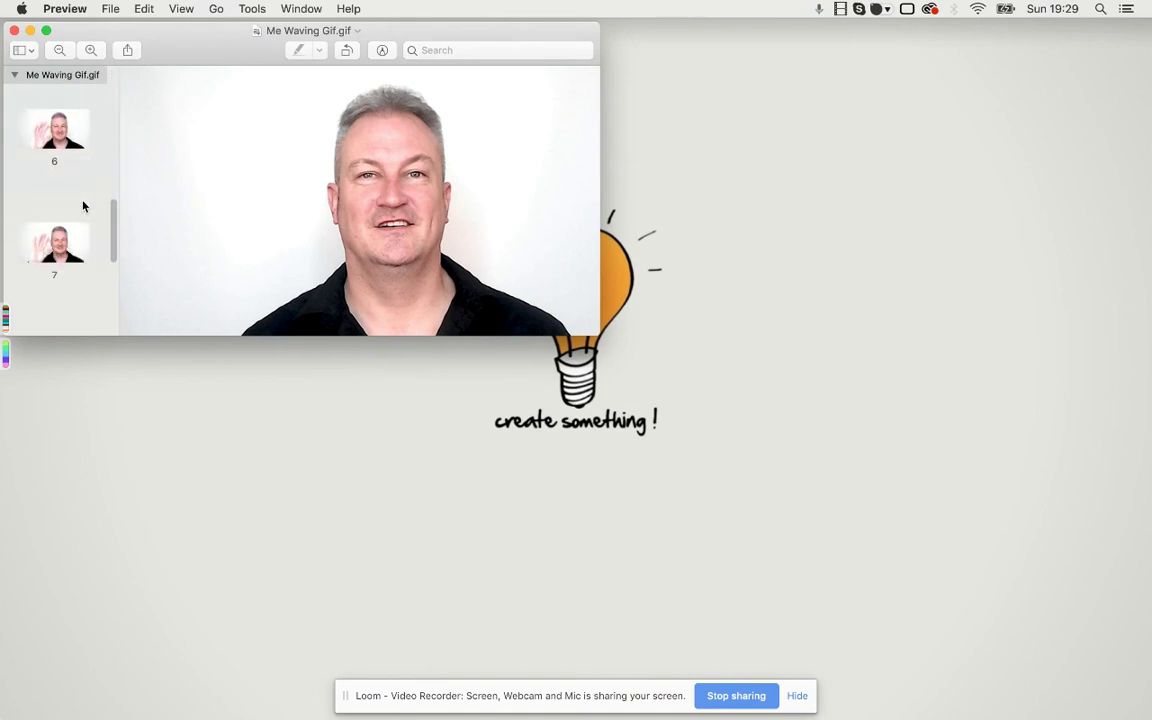
left_click(14, 31)
Step: Place Me Waving Gif.gif beside 111.mp4 on the desktop and return to the ezgif output page in Chrome with its window enlarged
left_click_drag(261, 286, 230, 225)
left_click(278, 239)
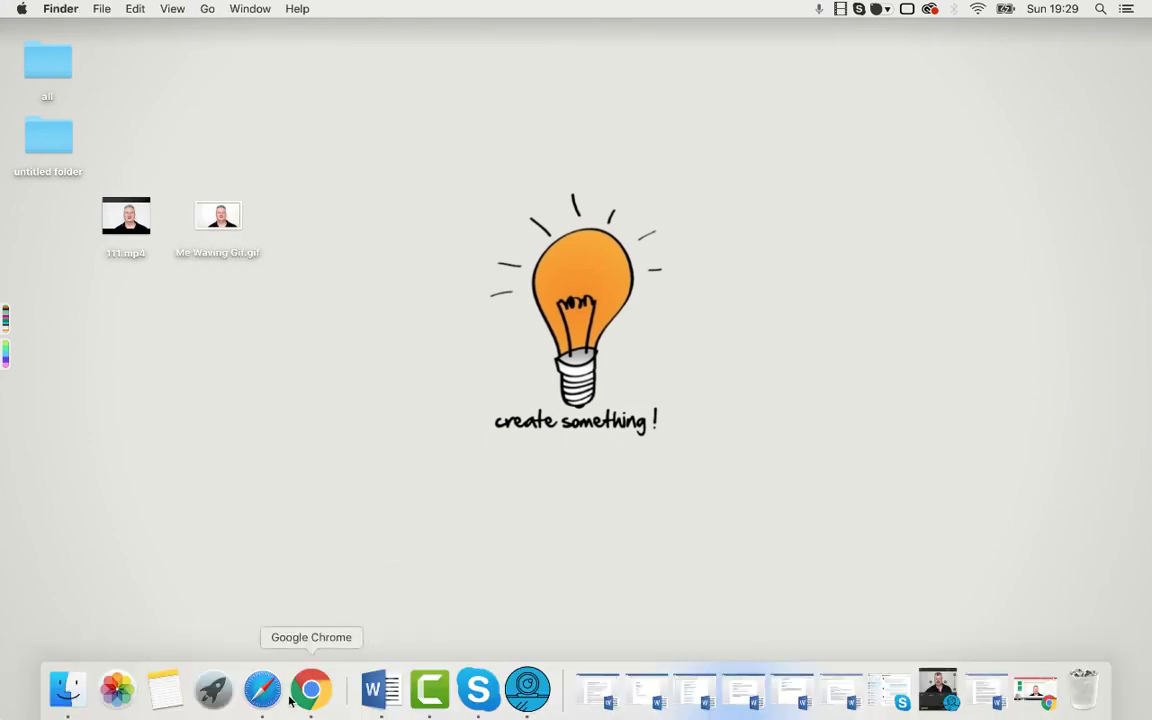
left_click(311, 687)
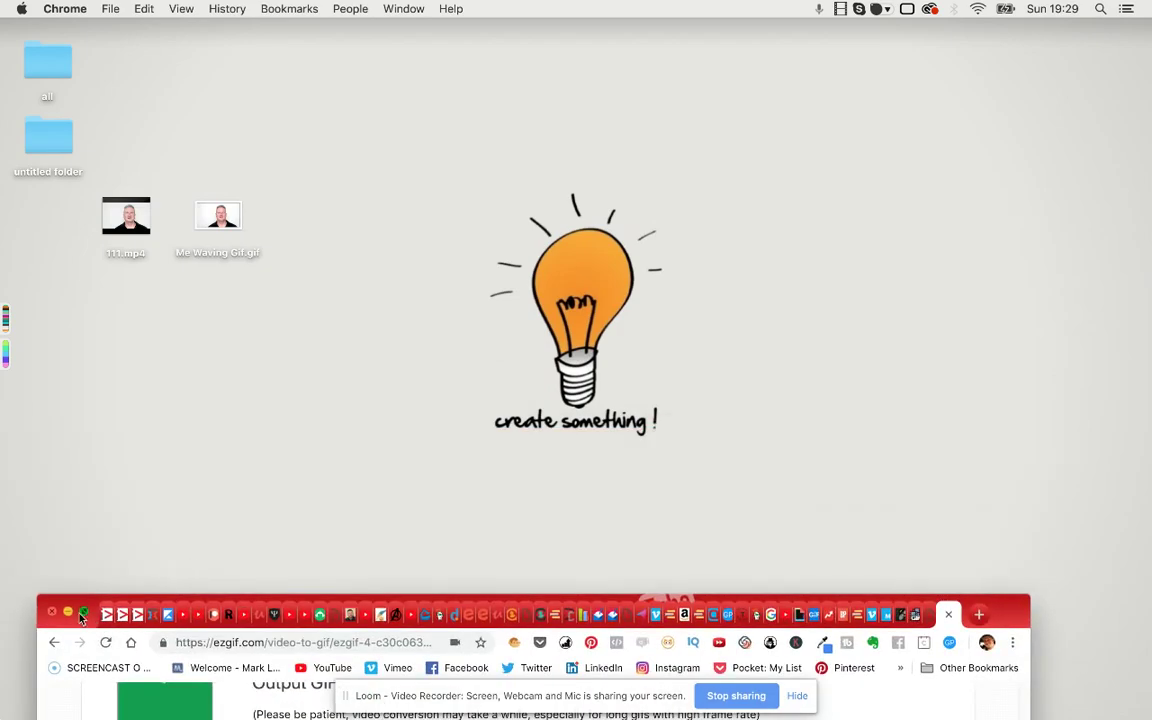
left_click(85, 613)
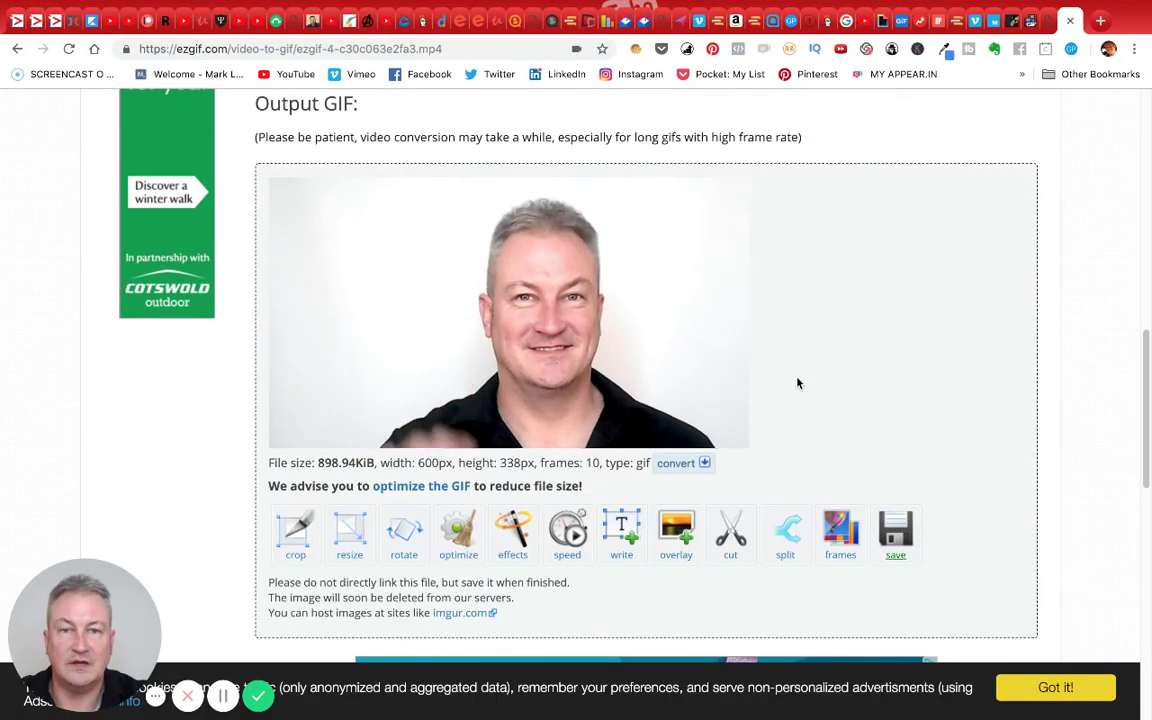